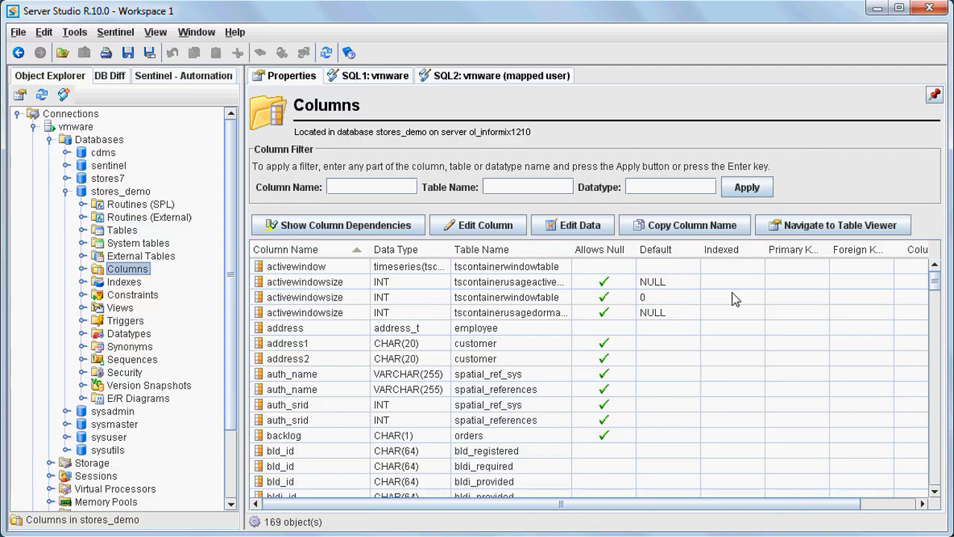
Examine the four customer_num entries in the stores_demo column list and their key and index markers
left_click_drag(934, 277, 934, 341)
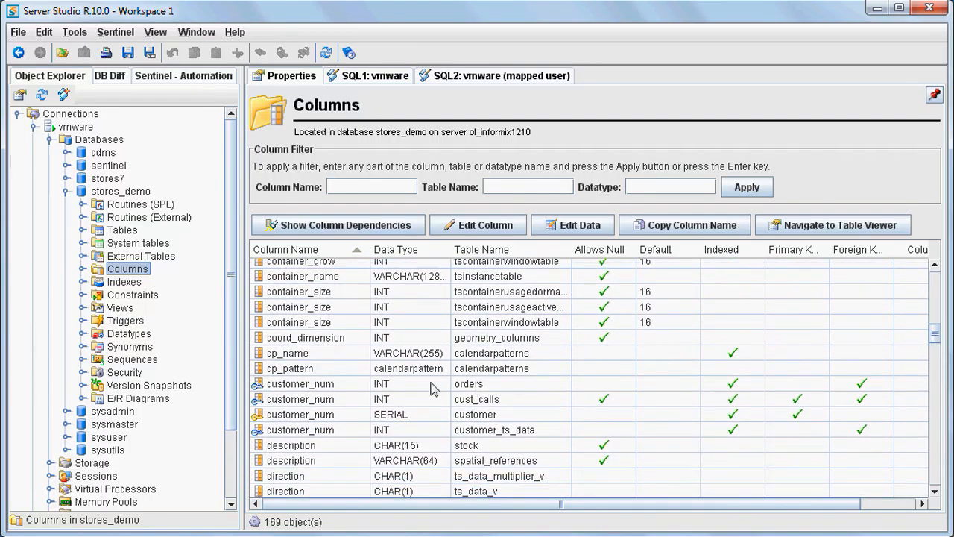
left_click(326, 419)
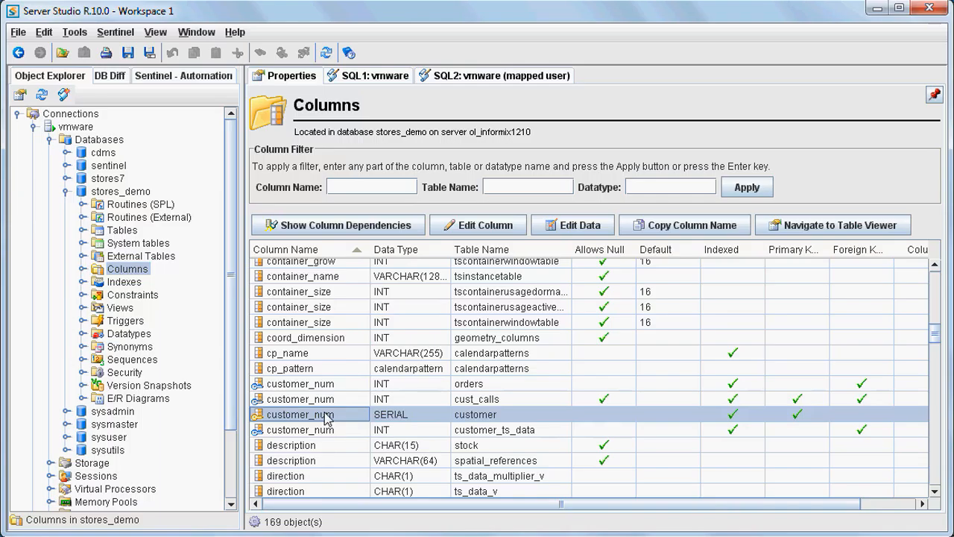
left_click(332, 384)
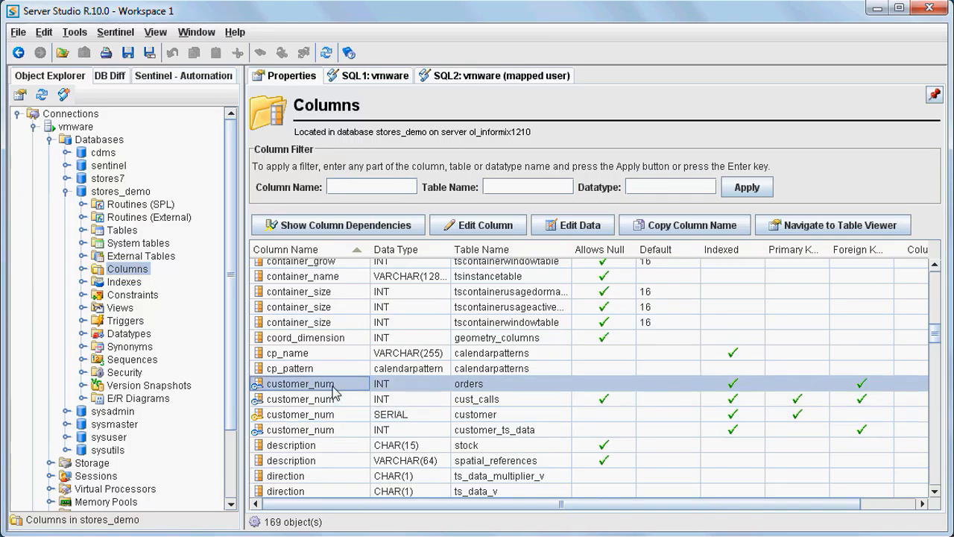
left_click(333, 400)
left_click(332, 430)
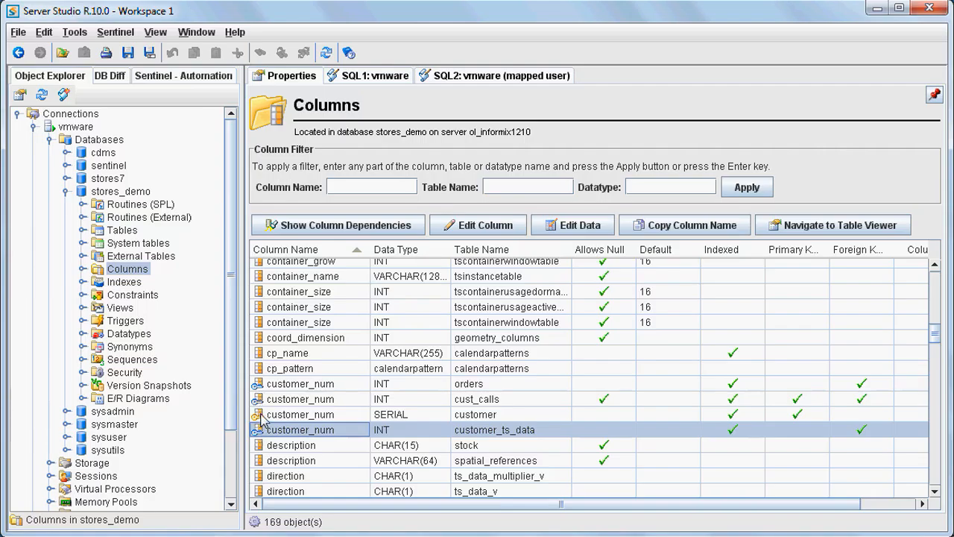
Sort the stores_demo column list by data type and inspect its attributes through to the column positions
left_click(407, 253)
left_click_drag(935, 333, 936, 254)
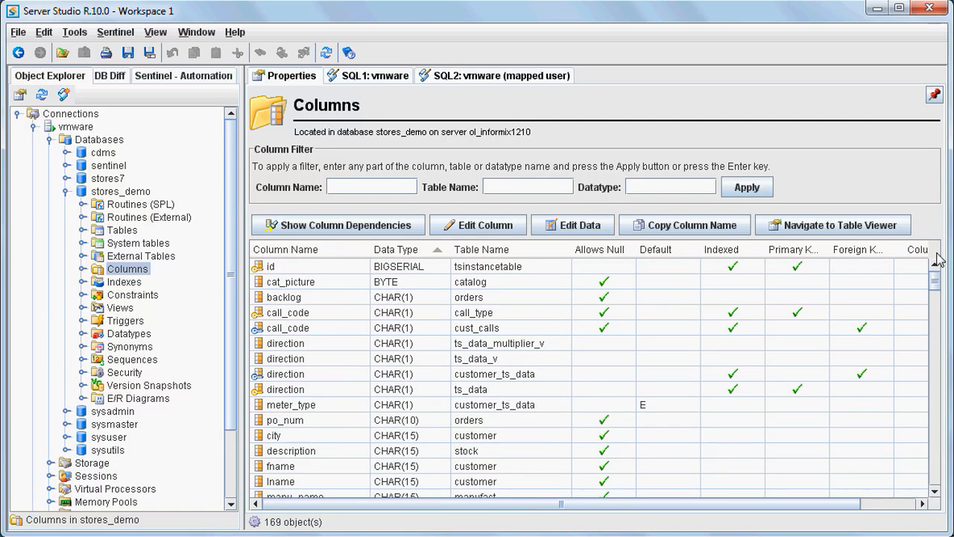
left_click(418, 273)
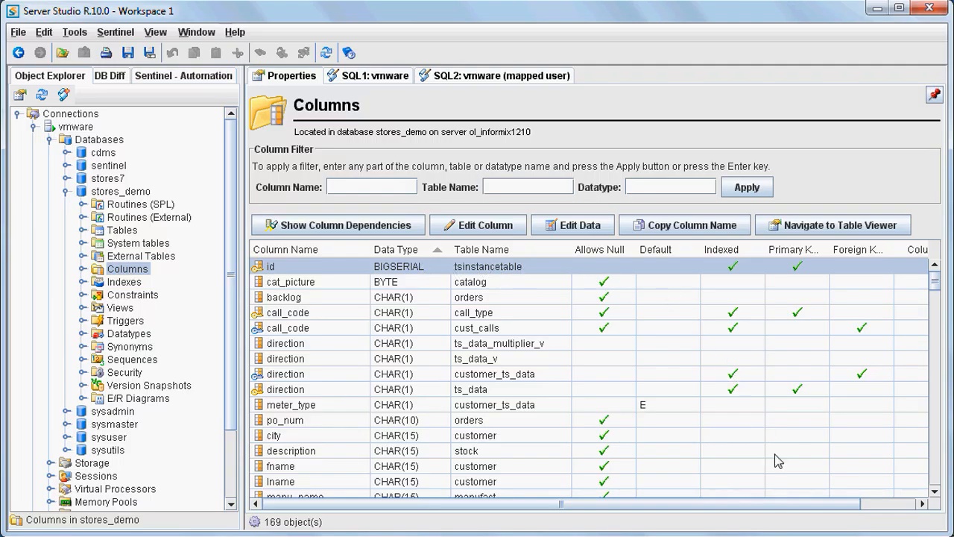
left_click_drag(788, 508, 863, 507)
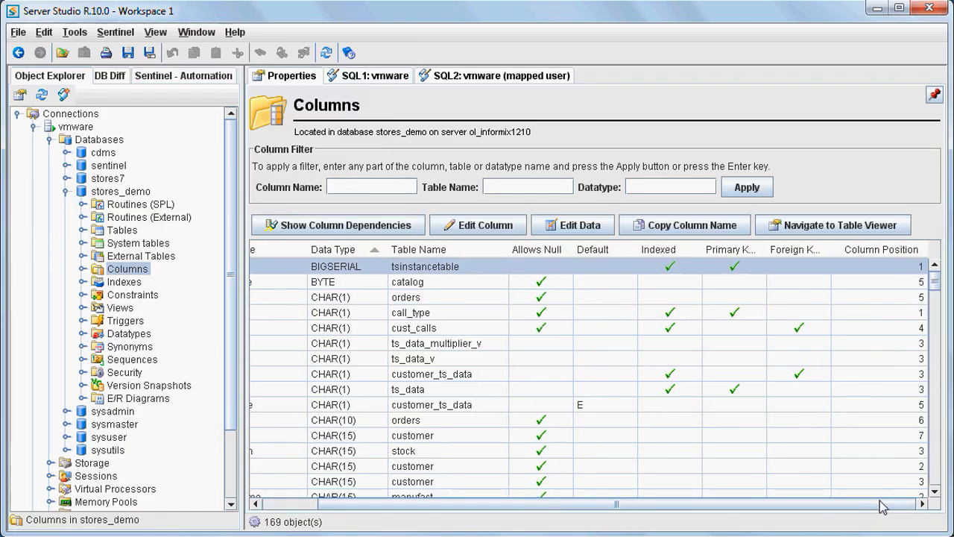
left_click_drag(854, 508, 735, 510)
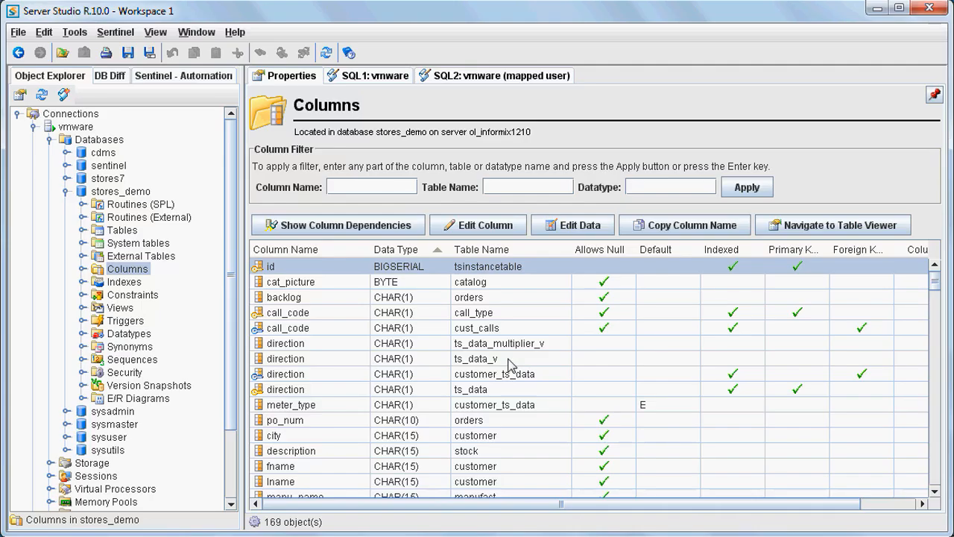
Filter the column list by the column name customer_num
left_click(370, 188)
type("customer_num")
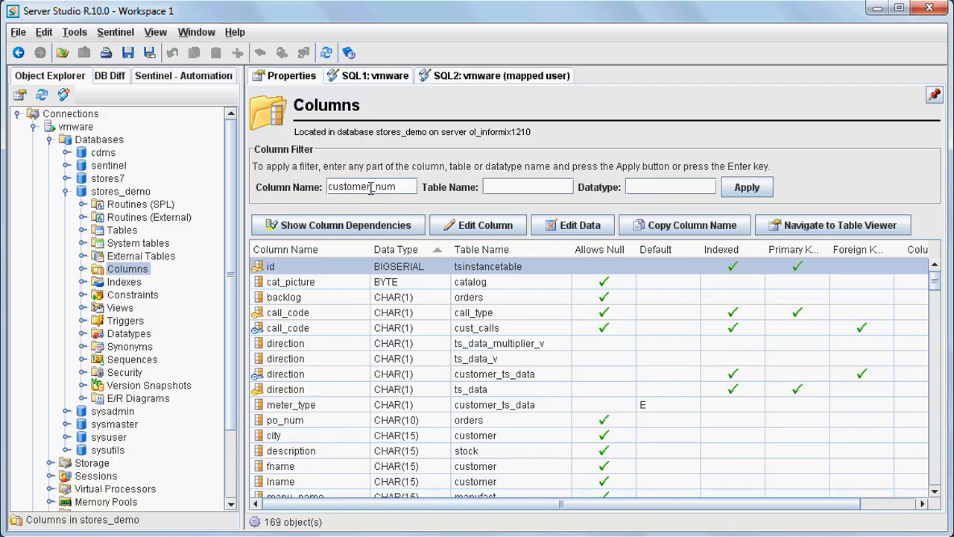
left_click(749, 190)
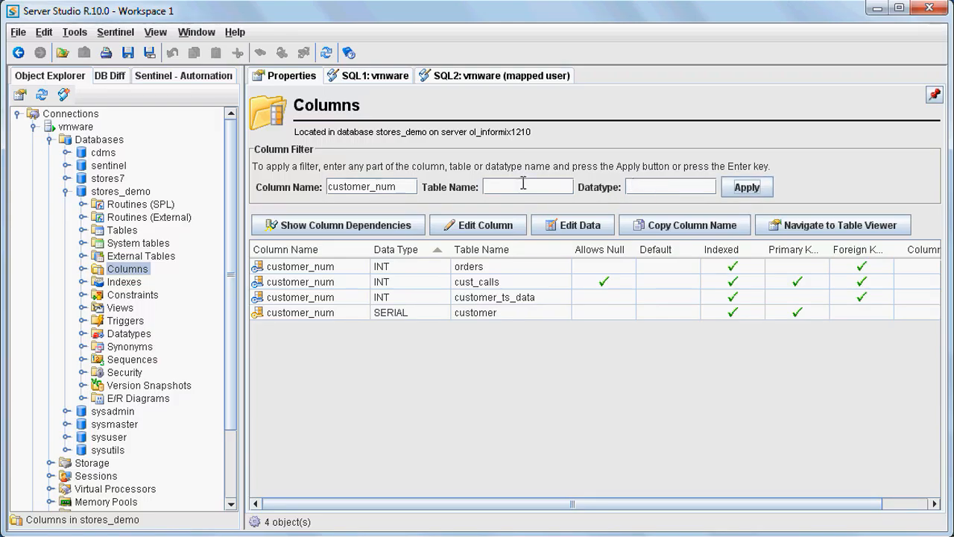
Replace the column name filter with a datatype filter for SERIAL and apply it
left_click_drag(404, 186, 300, 183)
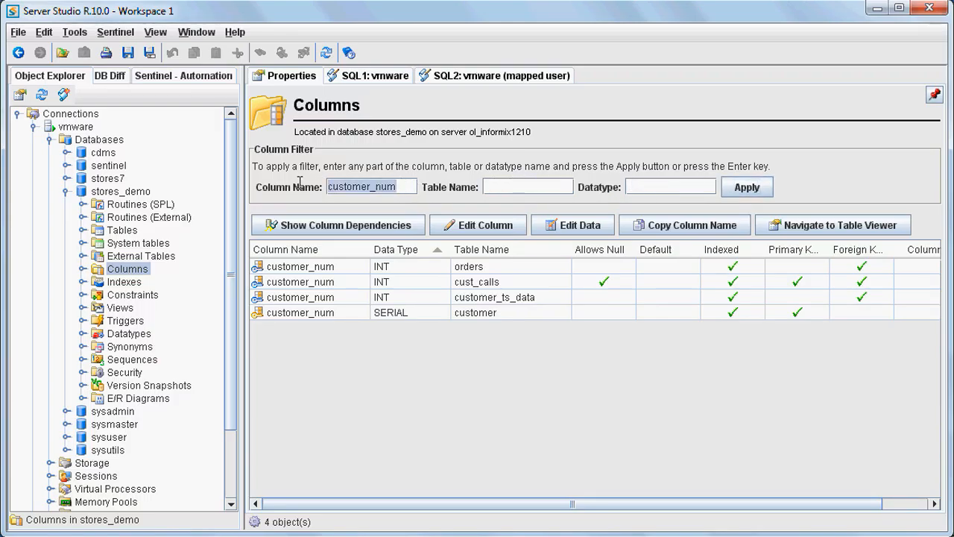
key("BackSpace")
left_click(648, 187)
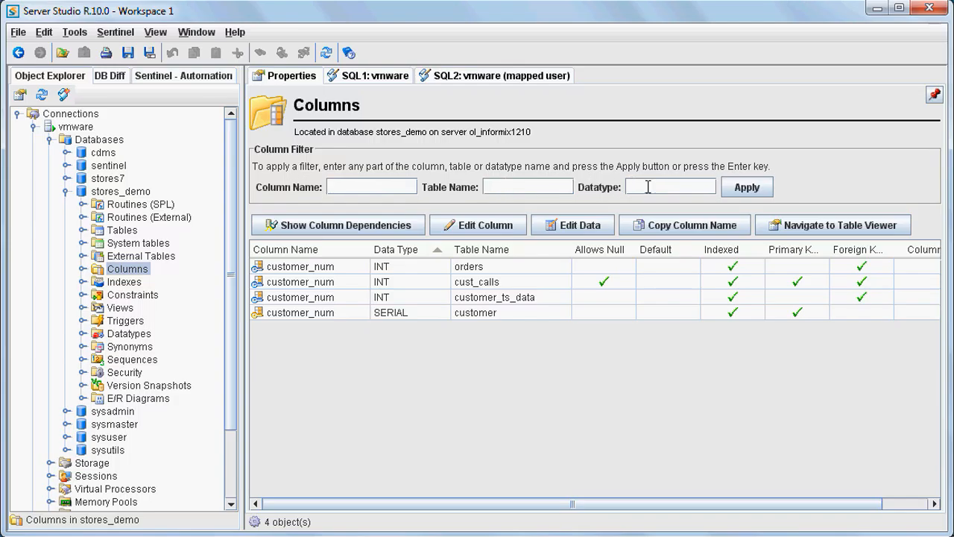
type("Bl")
type("GSERIAL")
left_click_drag(643, 187, 606, 186)
key("BackSpace")
left_click(761, 186)
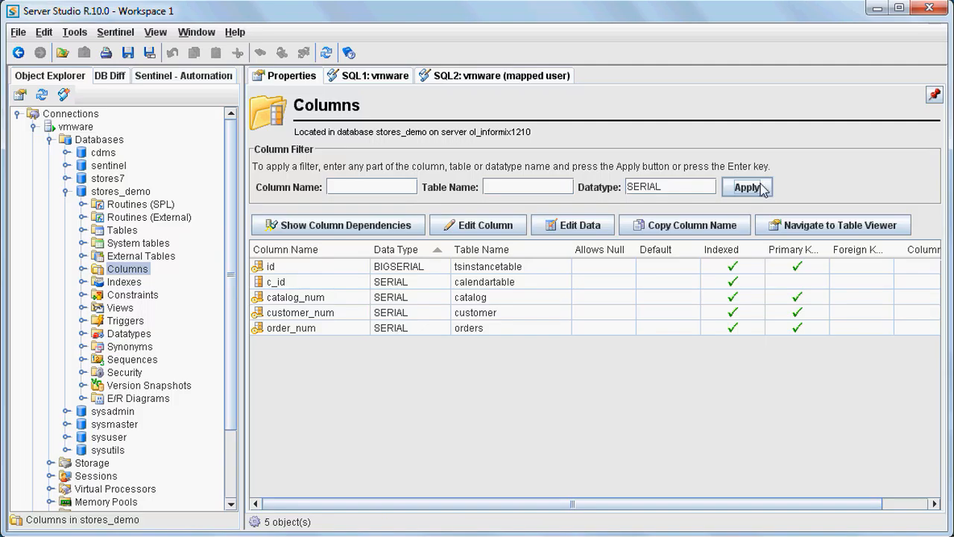
Open the Security Manager's mapped user management on the vmware connection with the stored login
left_click(75, 34)
mouse_move(115, 198)
mouse_move(119, 227)
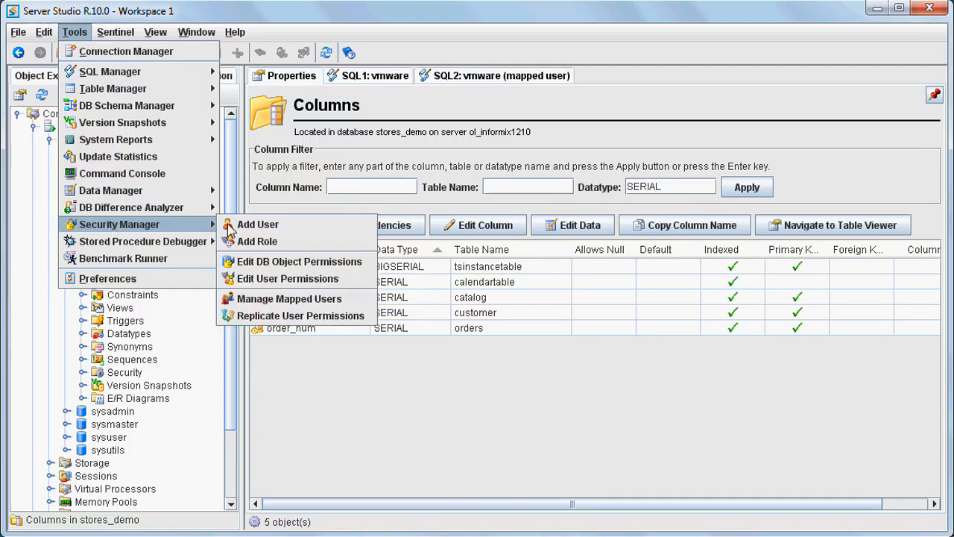
left_click(282, 299)
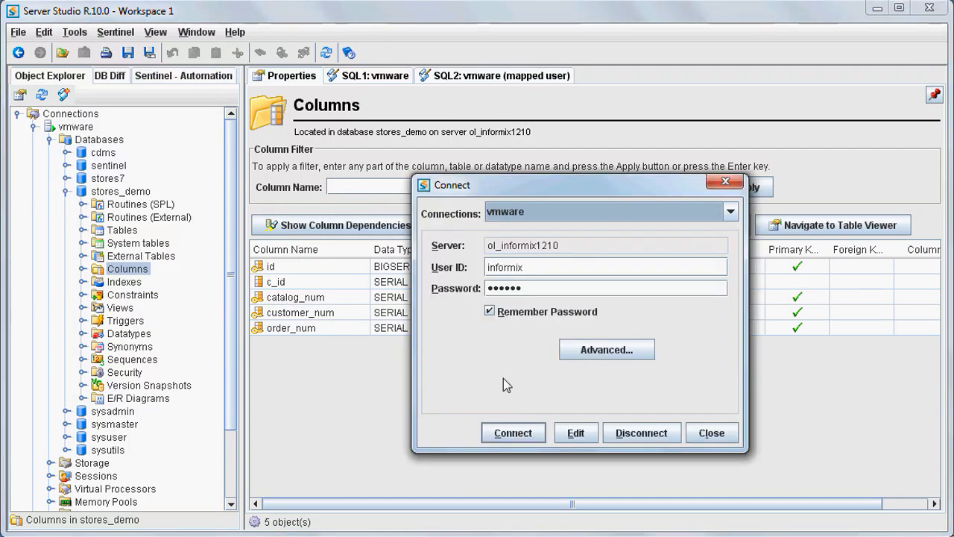
left_click(513, 433)
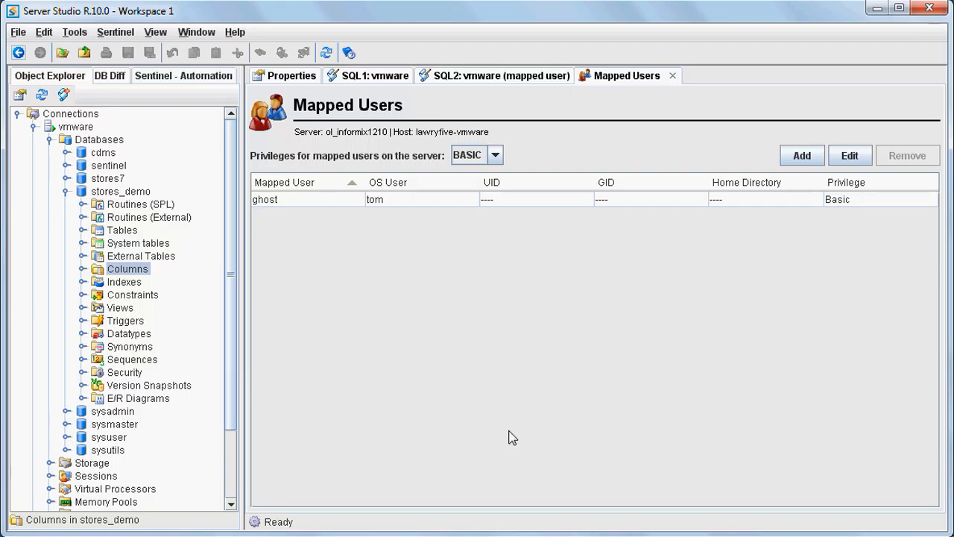
Switch to the informix terminal, move it clear of the mapped users list, and review the surrogate-user and USERMAPPING commands before returning to Server Studio
left_click(319, 536)
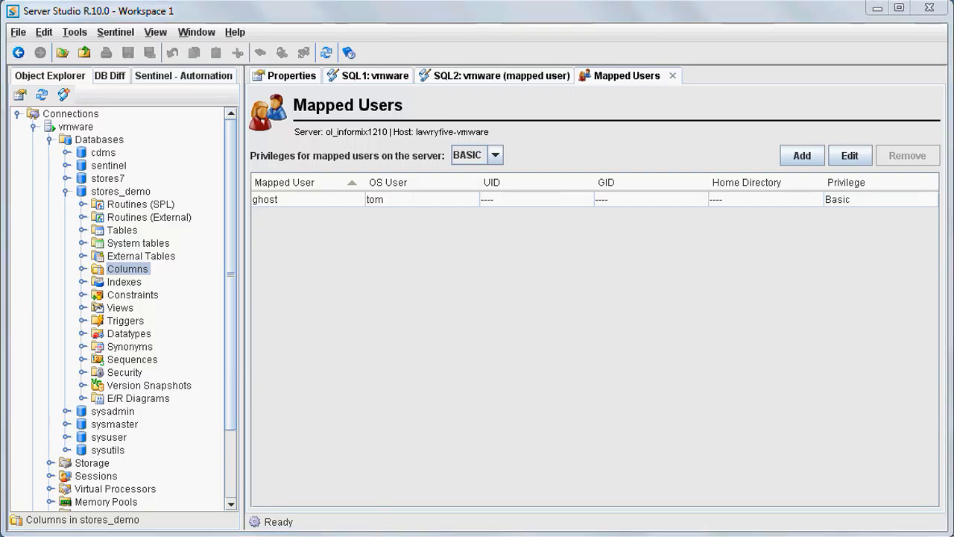
left_click(253, 521)
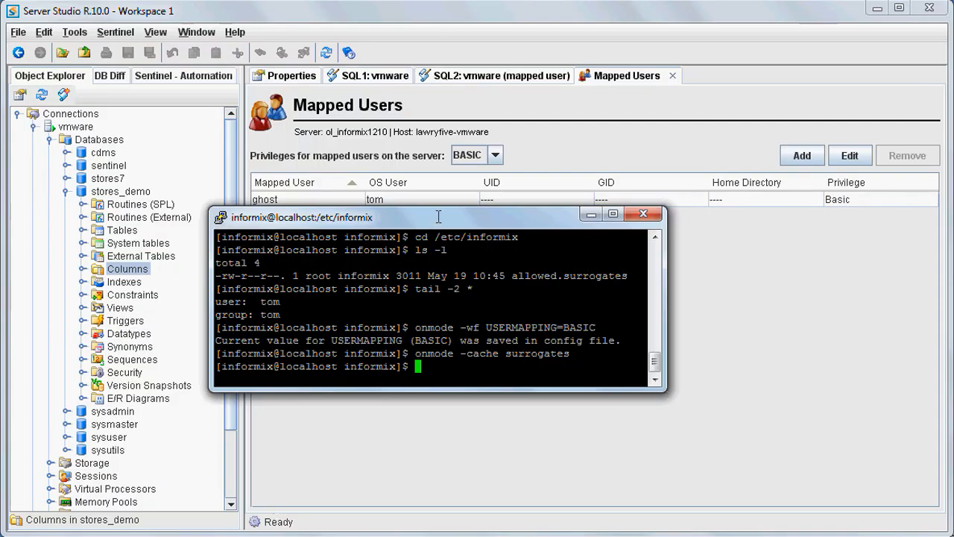
left_click_drag(439, 217, 548, 265)
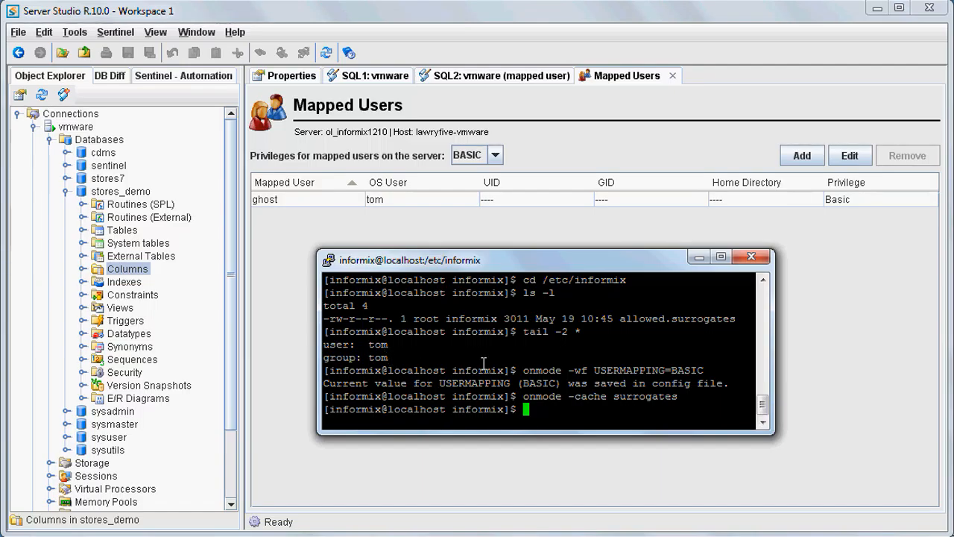
left_click(832, 317)
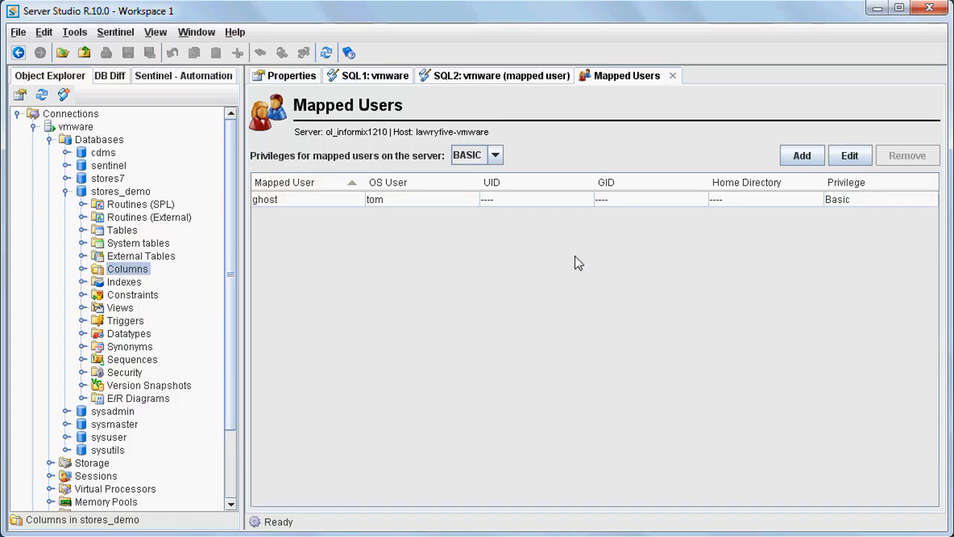
Edit the mapped user ghost, keep its privilege at Basic, save the mapping and close the editor
left_click(628, 205)
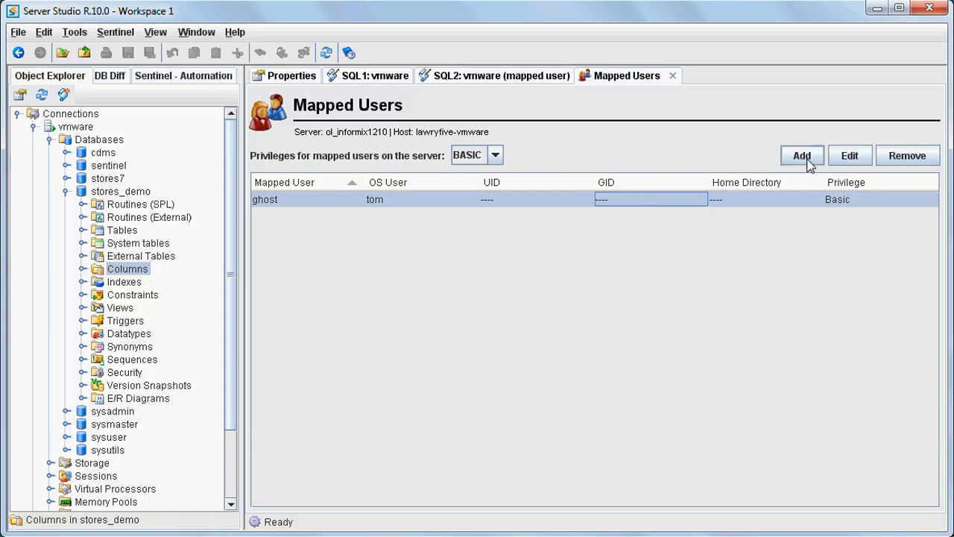
left_click(849, 156)
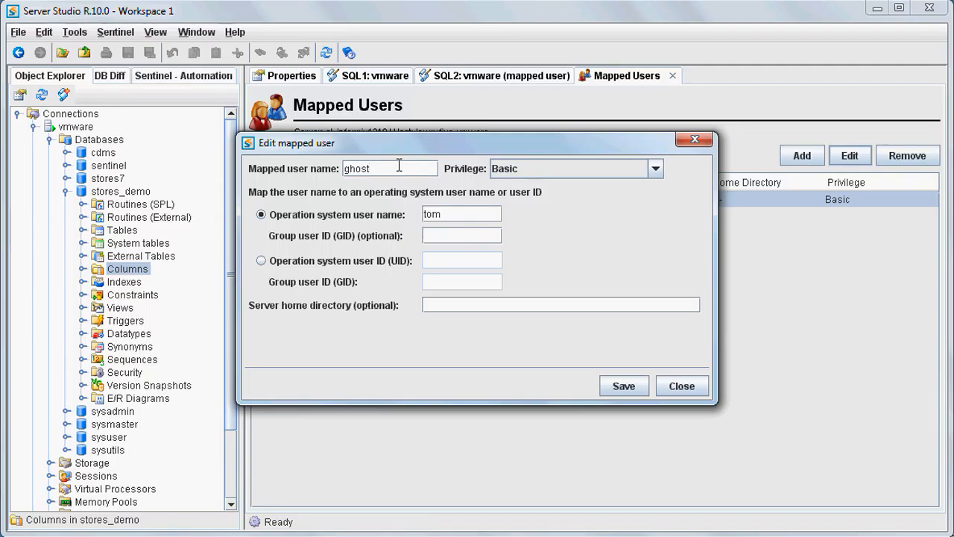
left_click(463, 212)
left_click(653, 170)
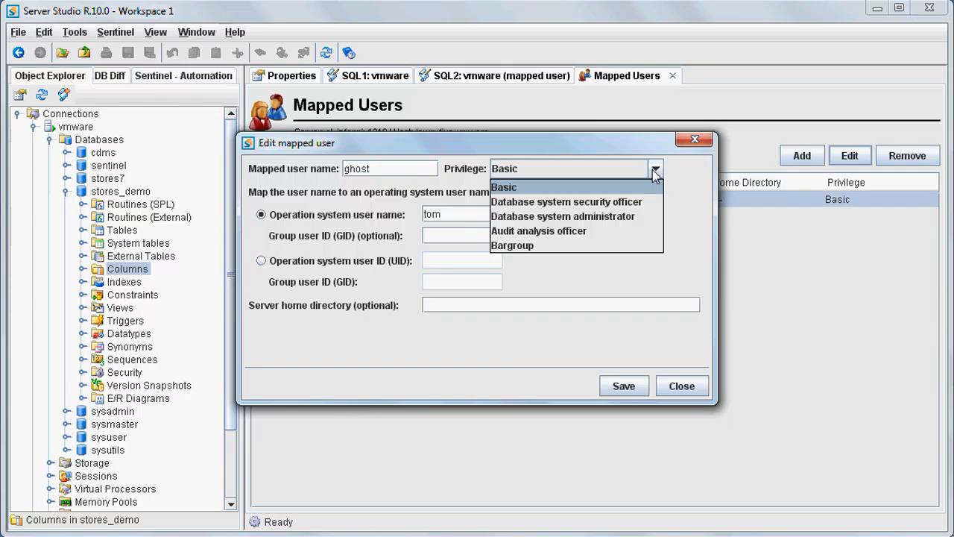
left_click(681, 188)
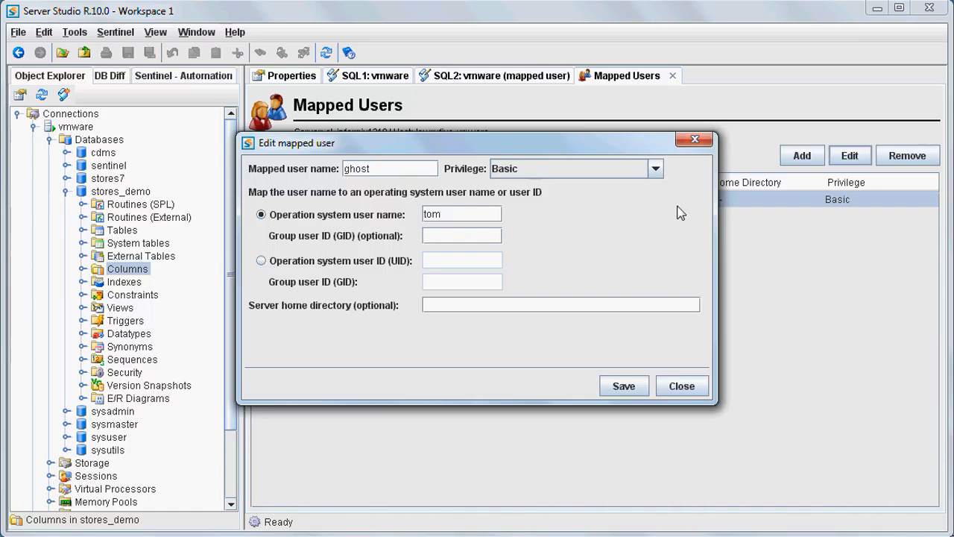
left_click(624, 385)
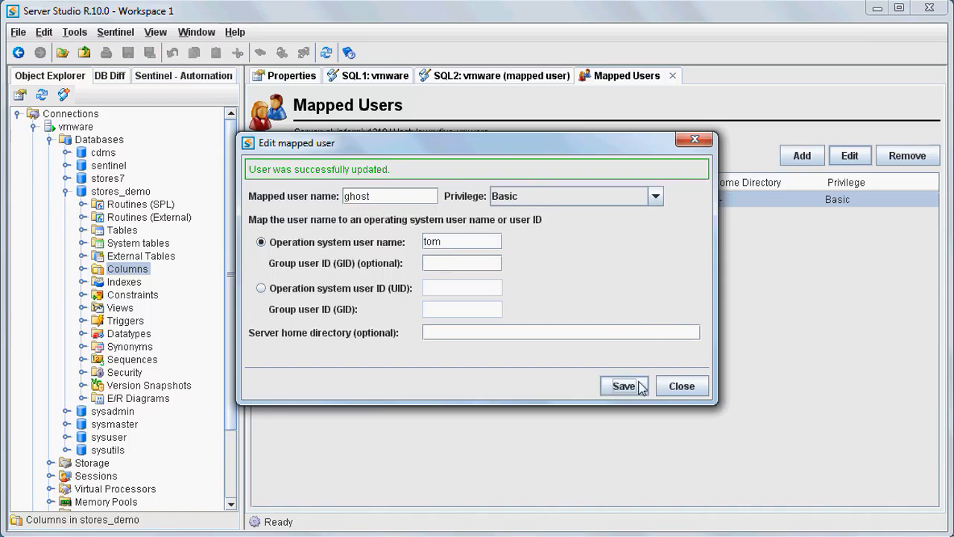
left_click(682, 385)
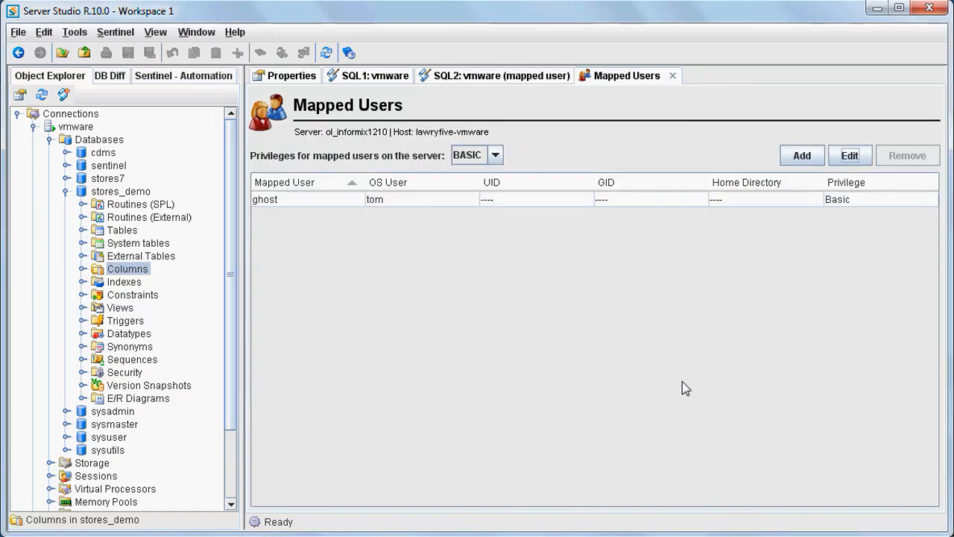
Review the server-wide privilege options for mapped users and the mapping settings of the ghost user without changing them
left_click(495, 155)
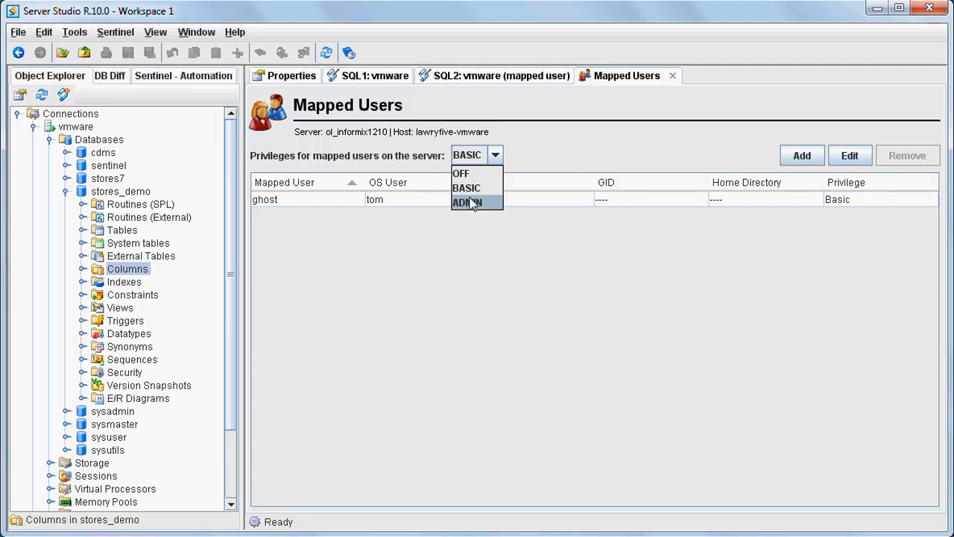
left_click(586, 144)
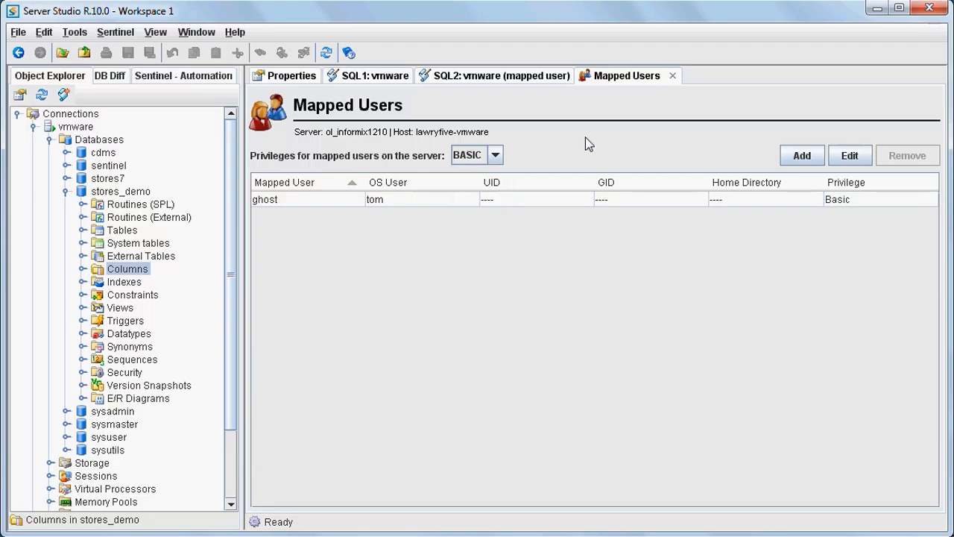
left_click(523, 197)
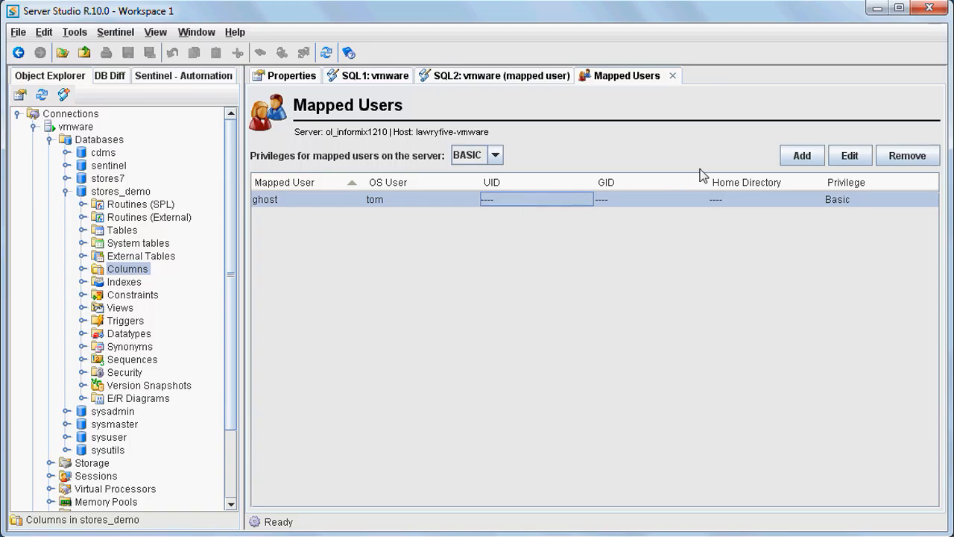
left_click(850, 160)
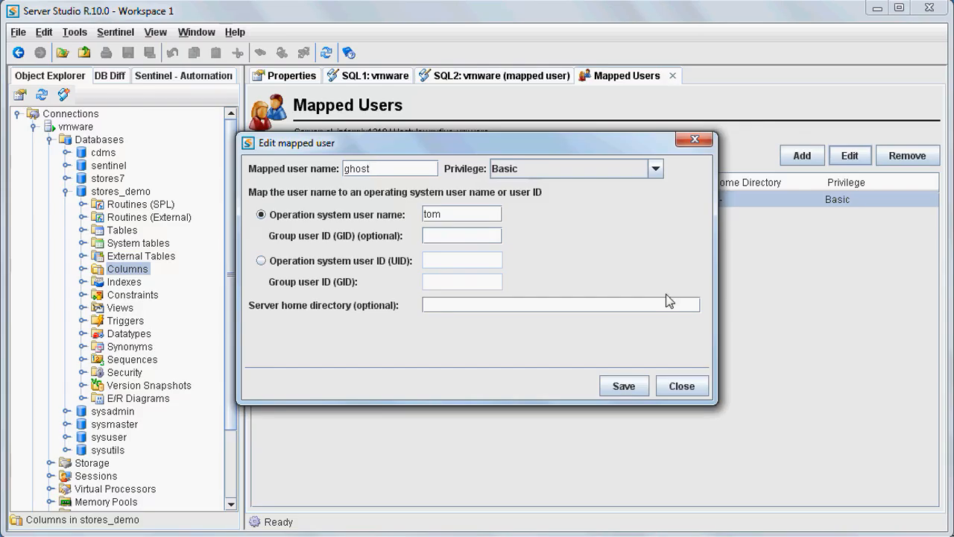
left_click(675, 387)
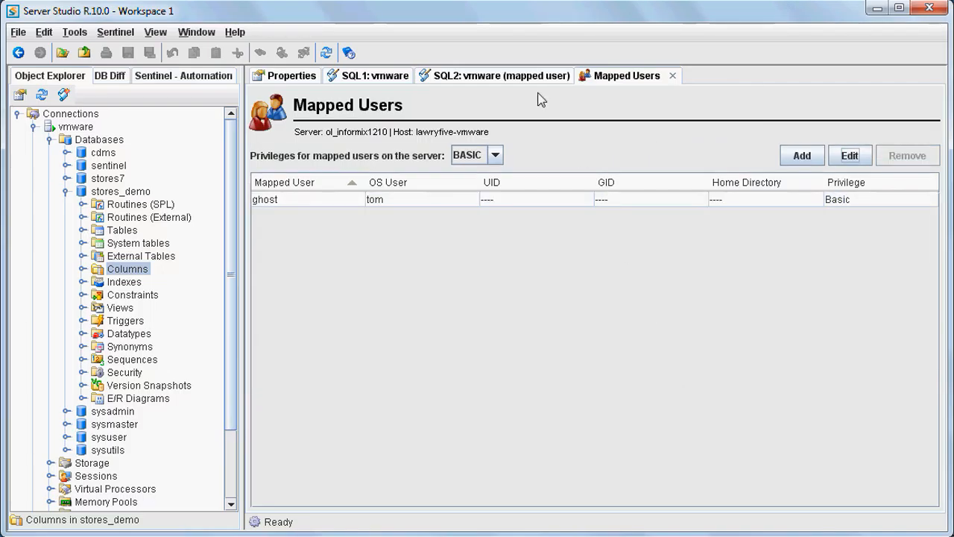
Review the ALTER USER statement for ghost and the mapped_user_test procedure definition in the SQL1 editor, highlighting each one
left_click(378, 81)
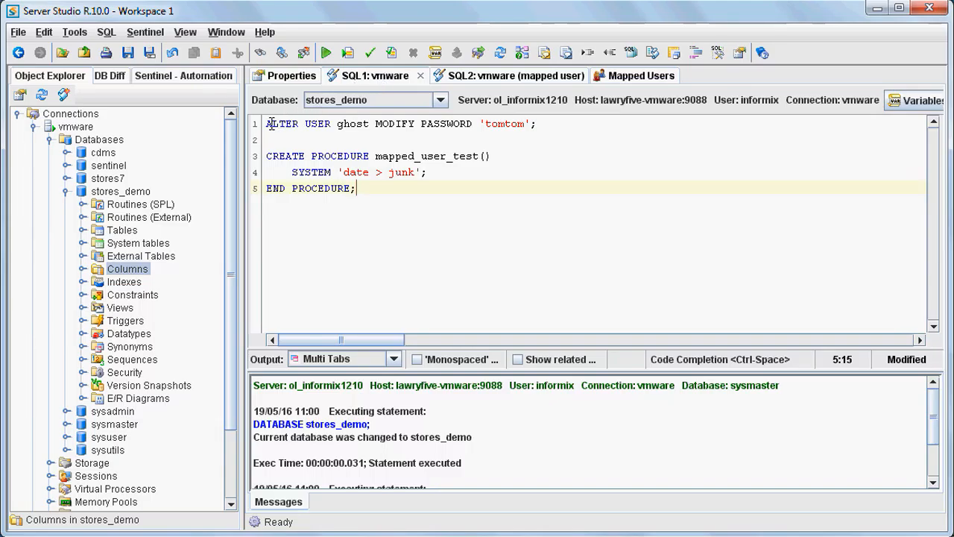
left_click_drag(269, 124, 561, 125)
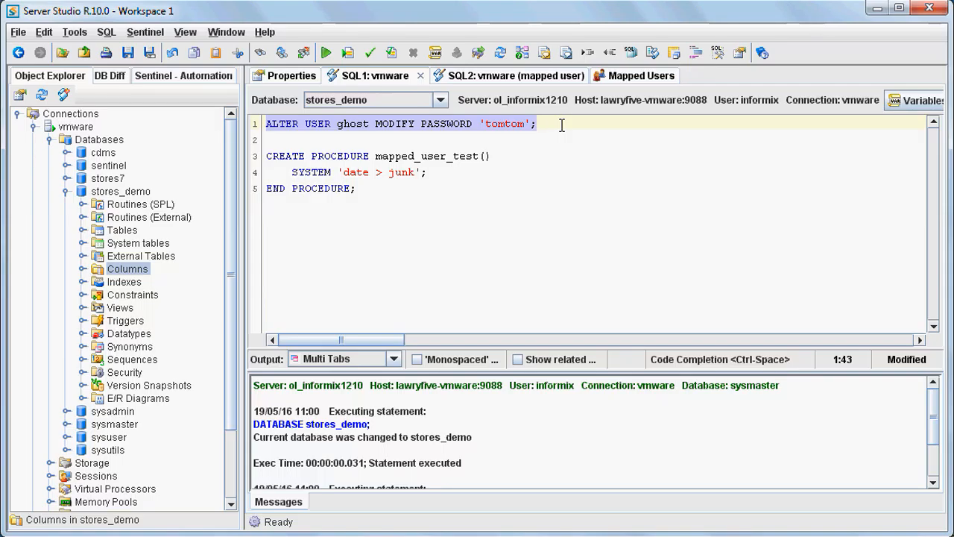
left_click(266, 157)
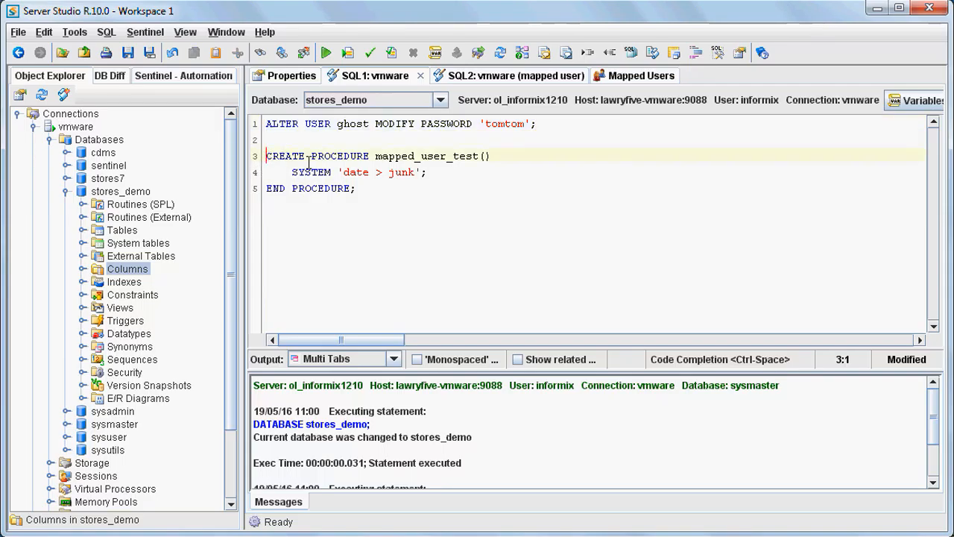
left_click_drag(309, 162, 400, 189)
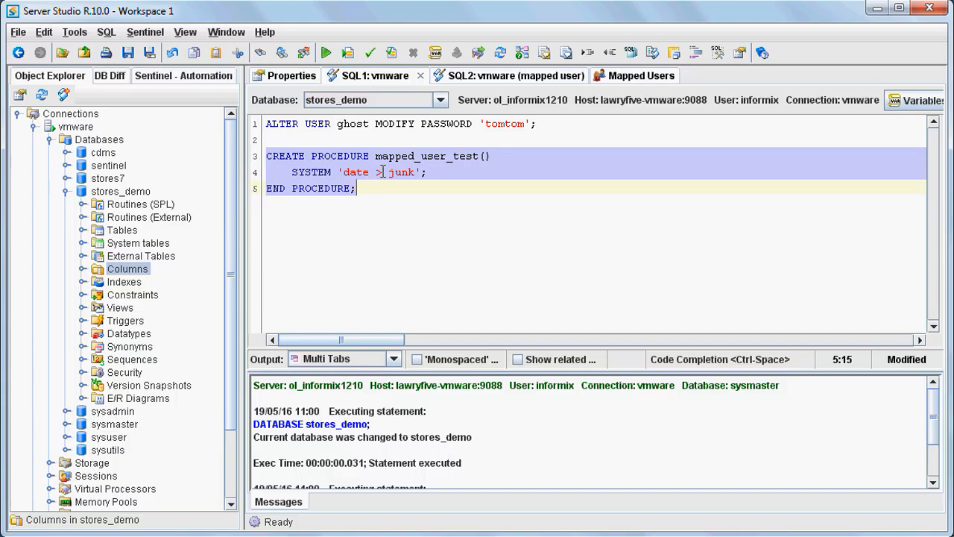
Review the EXECUTE PROCEDURE mapped_user_test() statement in the SQL2 editor and find its vmware (mapped user) connection in the object tree
left_click(534, 77)
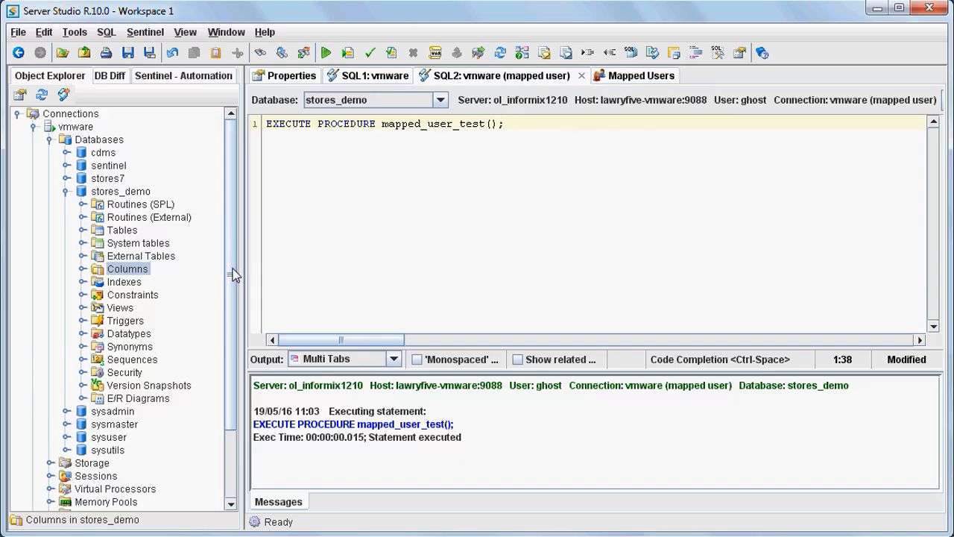
scroll(237, 372, "down", 3)
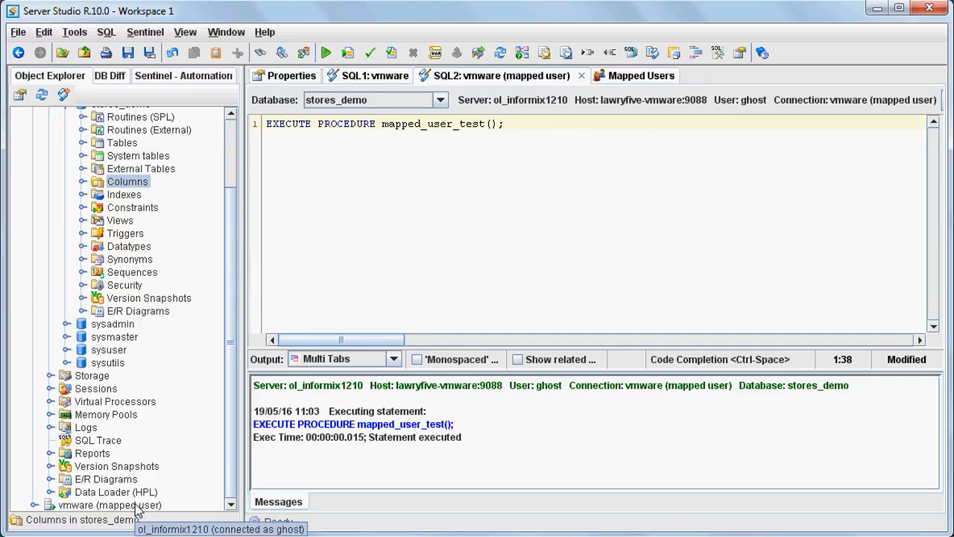
scroll(237, 224, "up", 3)
scroll(227, 125, "up", 1)
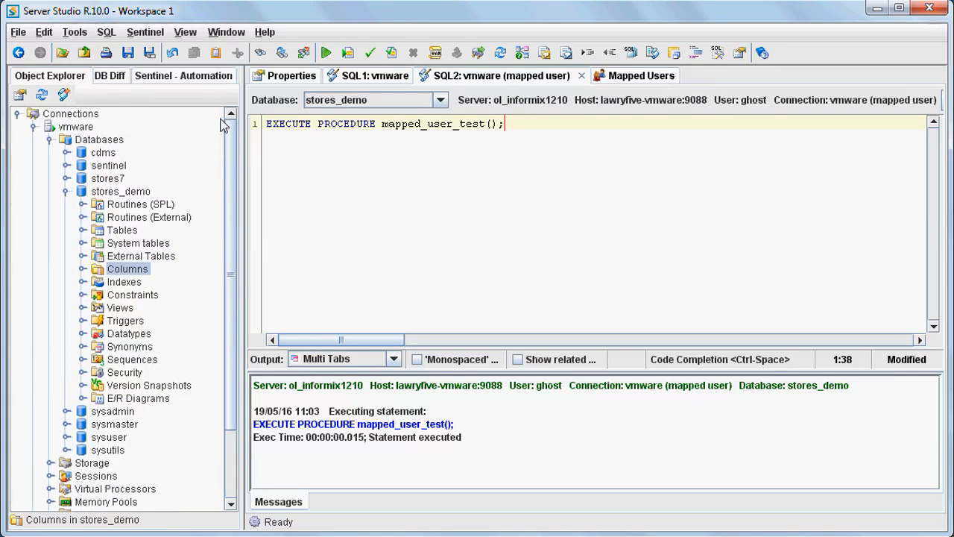
Review the vmware connection definition and its save-under-new-name option, close it without saving, and return to the mapped user's SQL2 editor
right_click(84, 129)
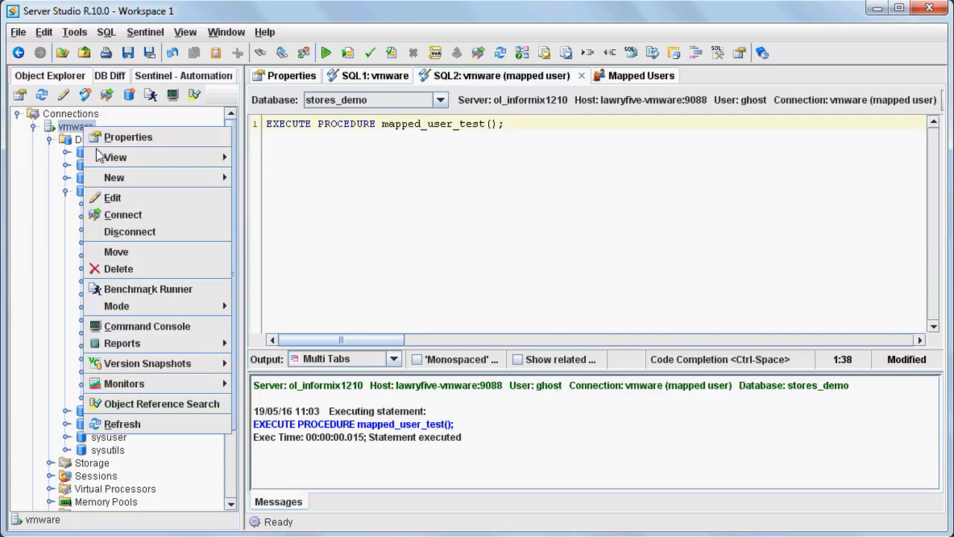
left_click(114, 197)
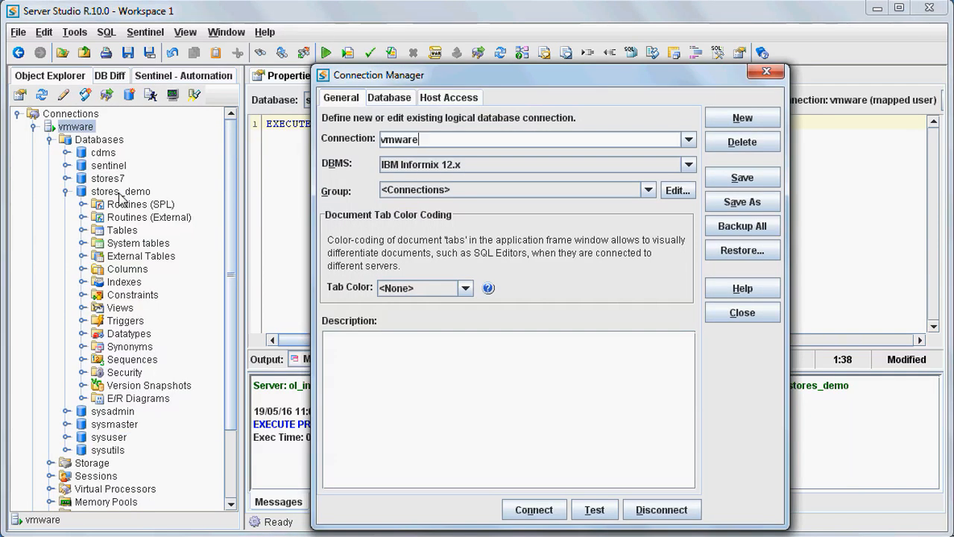
left_click(728, 202)
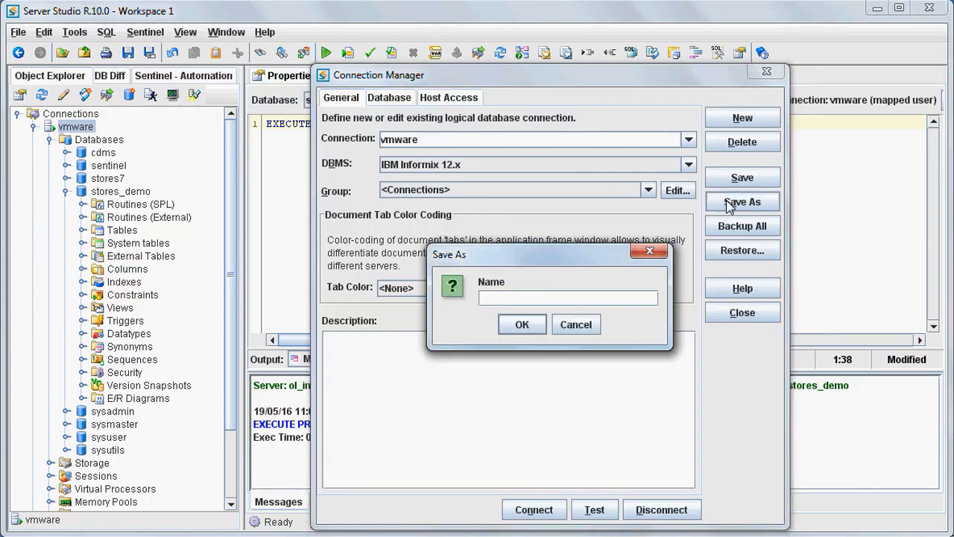
left_click(575, 325)
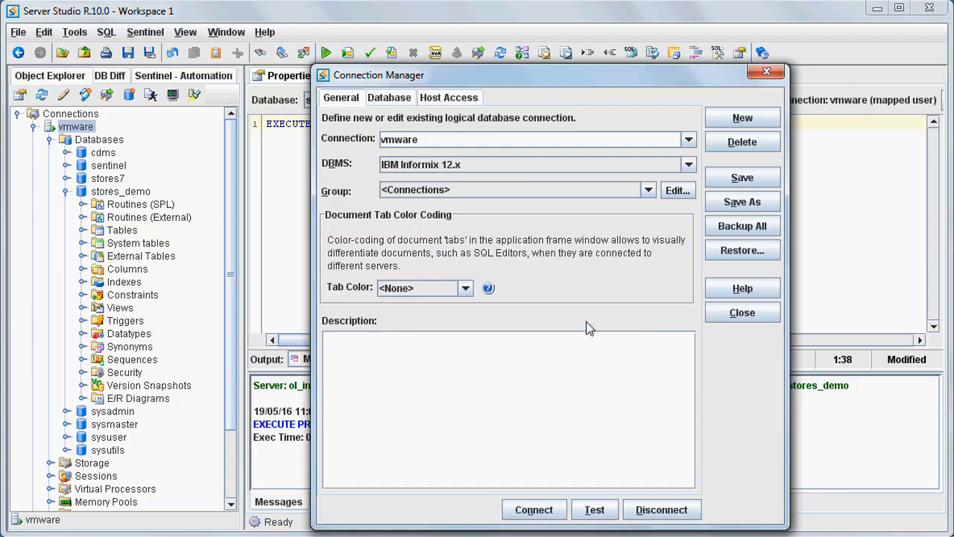
left_click(740, 313)
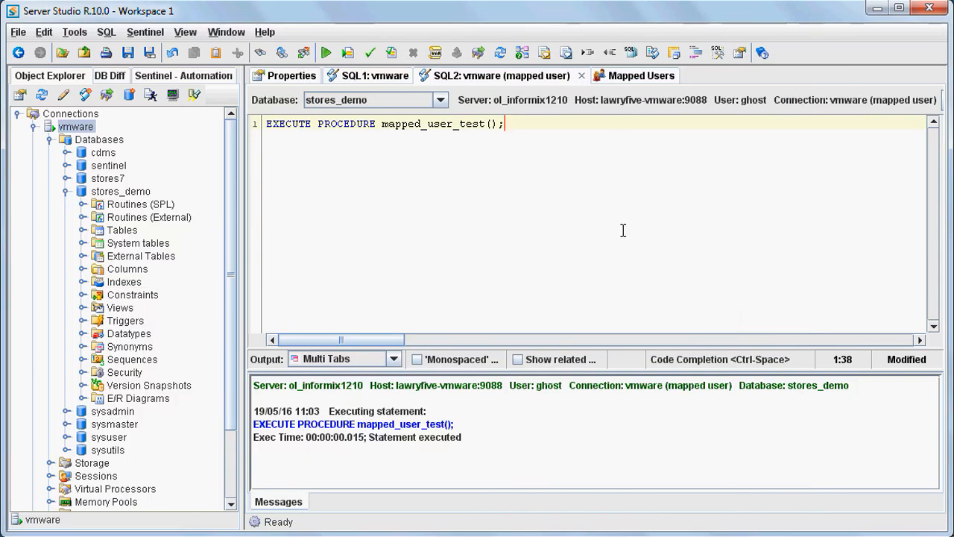
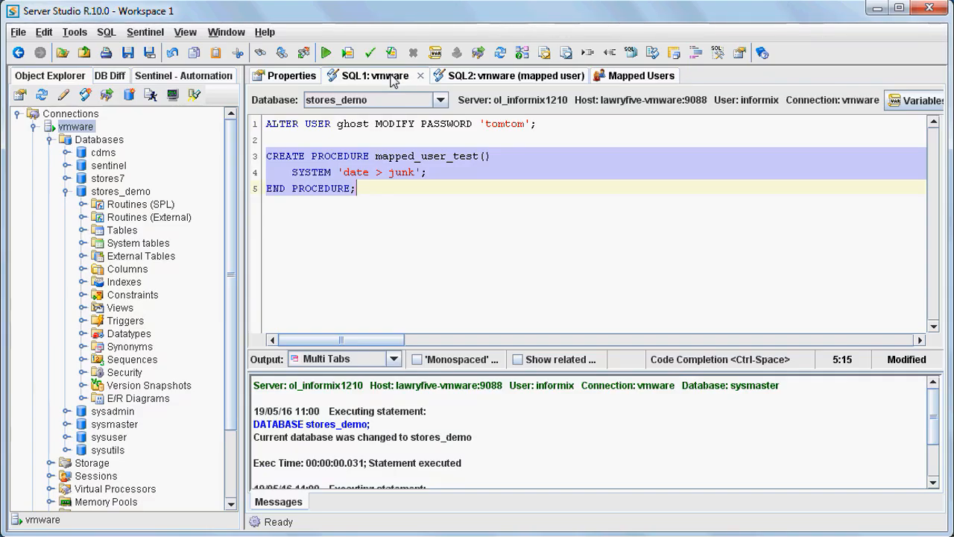
left_click(490, 76)
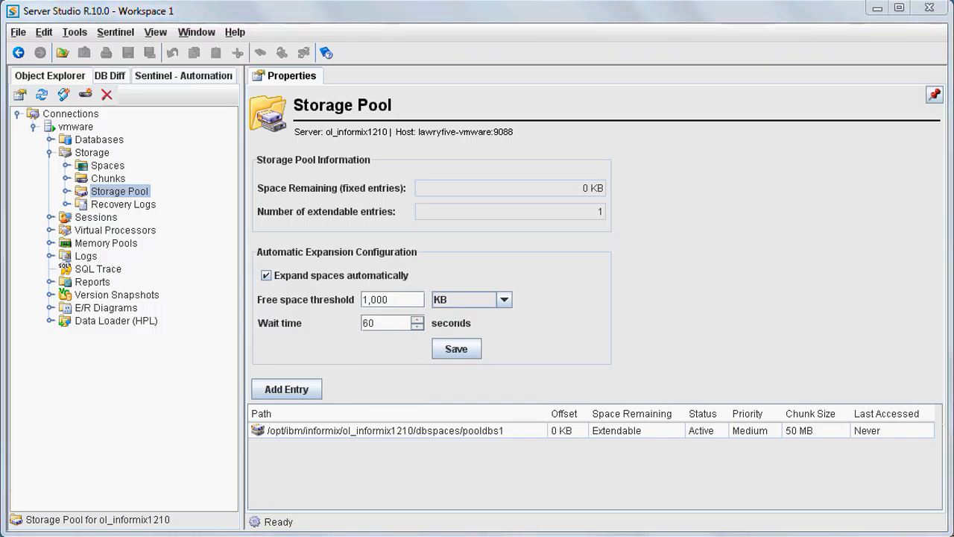
Switch to the informix terminal, move it clear of the storage pool settings, review the SP_ configuration parameters, and return to Server Studio
left_click(224, 503)
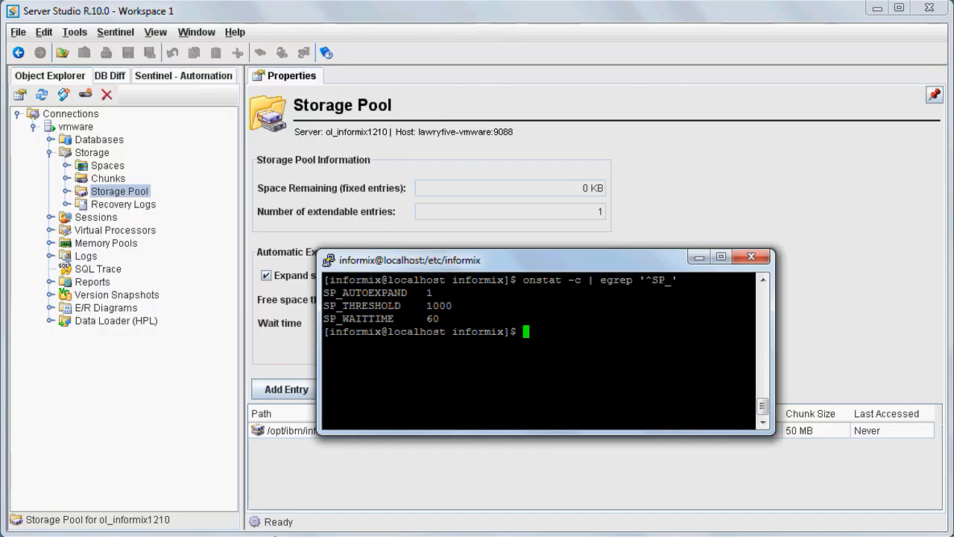
left_click_drag(532, 265, 710, 270)
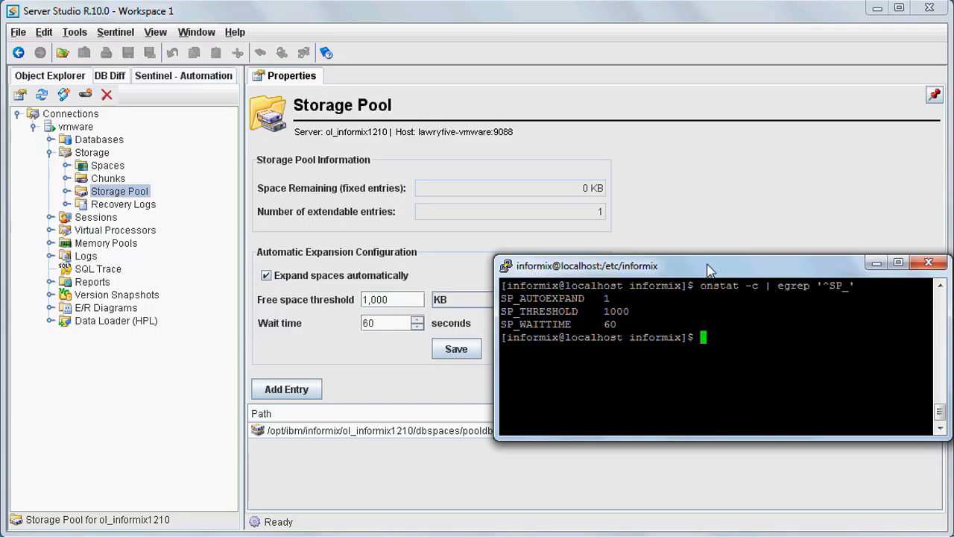
left_click_drag(709, 269, 590, 288)
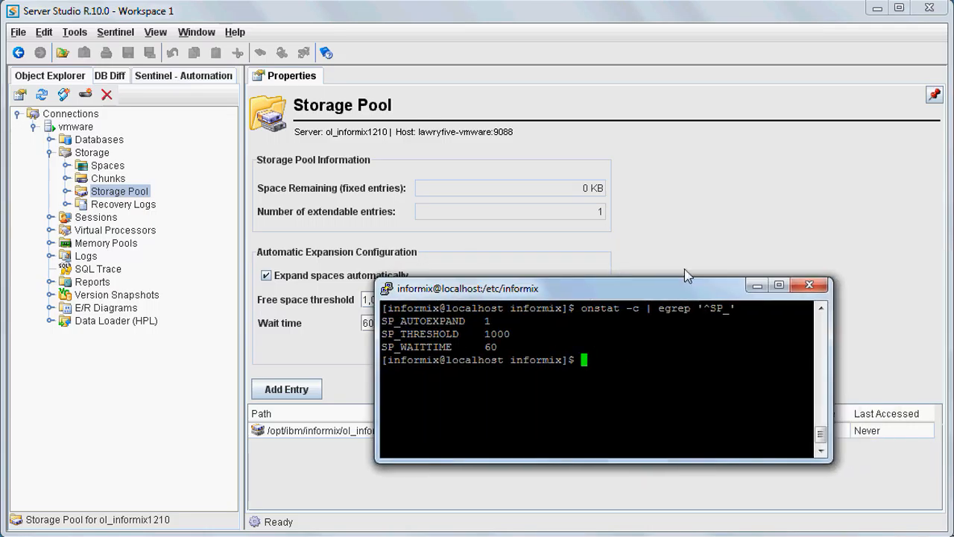
left_click(754, 285)
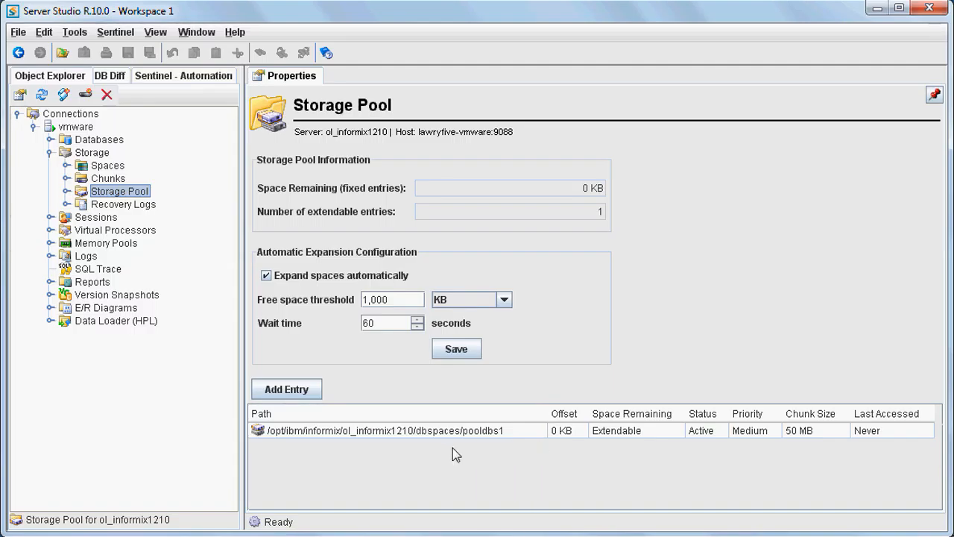
Start a new storage pool entry with the path /opt/ibm/informix/ol_informix1210/dbspaces/pooldbs2
left_click(307, 390)
left_click(400, 172)
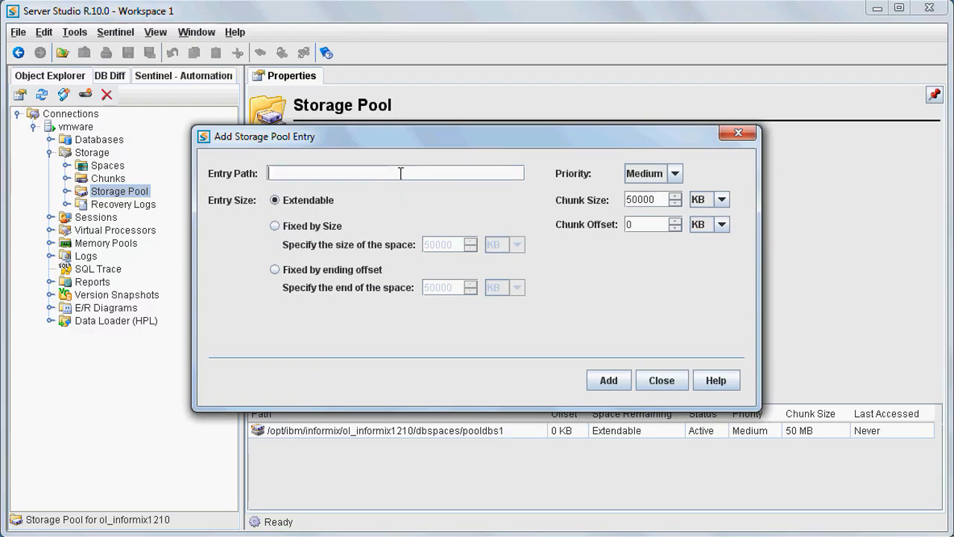
type("/opt/ibm/informix/ol_informix1210/dbspaces/pooldbs1")
key("BackSpace")
type("2")
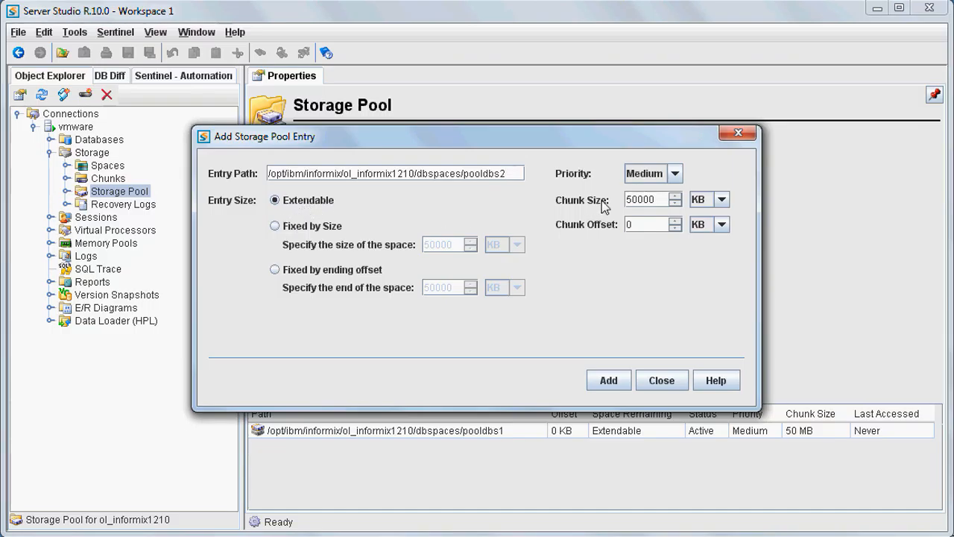
Set the new storage pool entry's chunk size to 50 MB
left_click(721, 200)
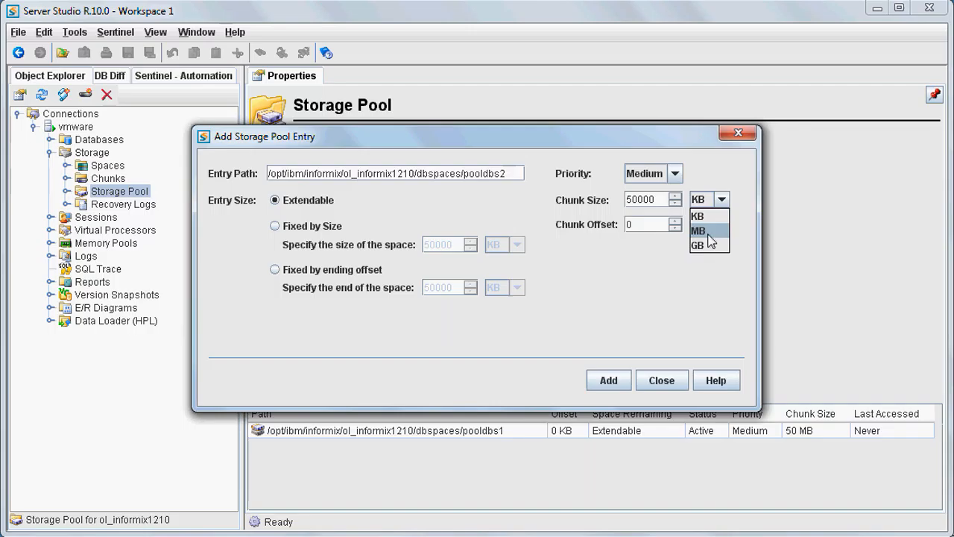
left_click(712, 226)
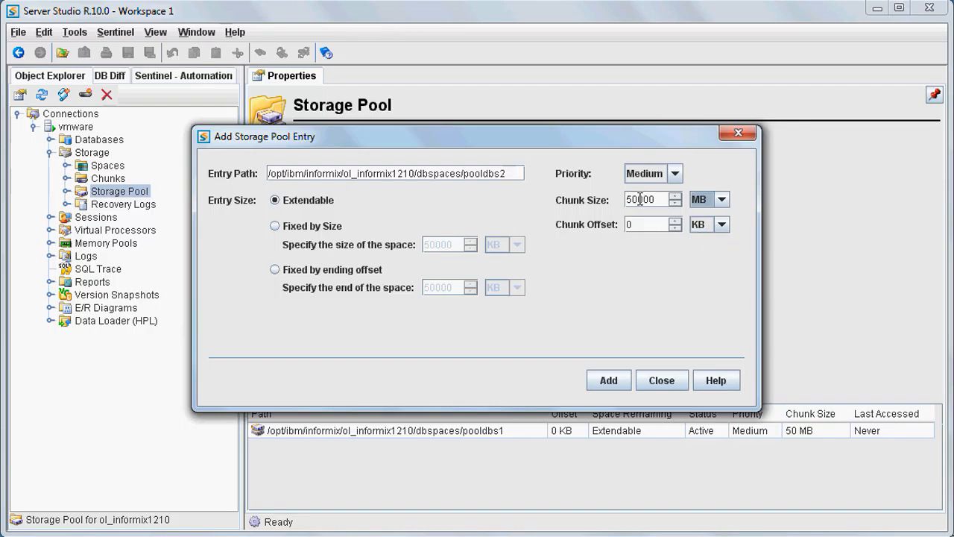
double_click(656, 201)
left_click(655, 200)
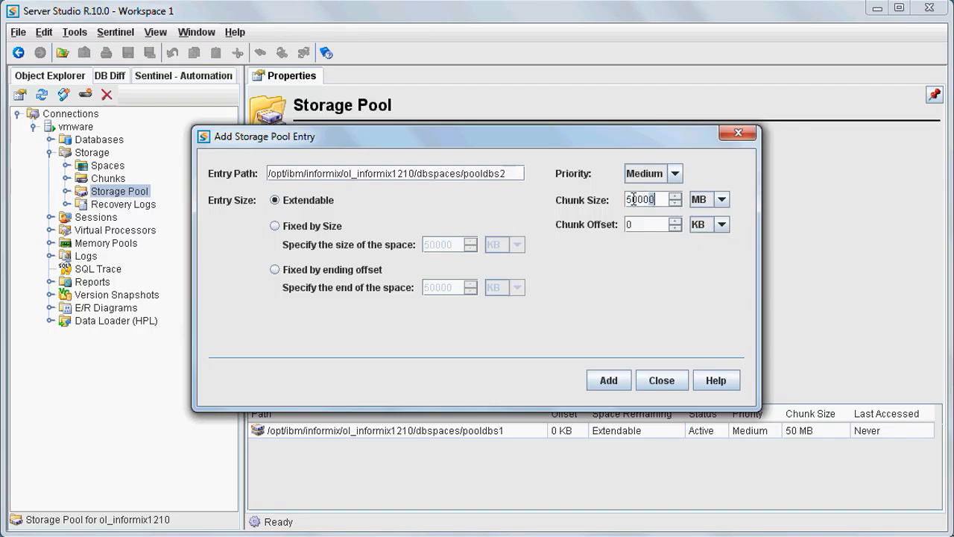
left_click_drag(639, 199, 656, 200)
key("BackSpace")
Make the entry size Fixed by Size and set the size of the space to 50 MB
left_click(275, 226)
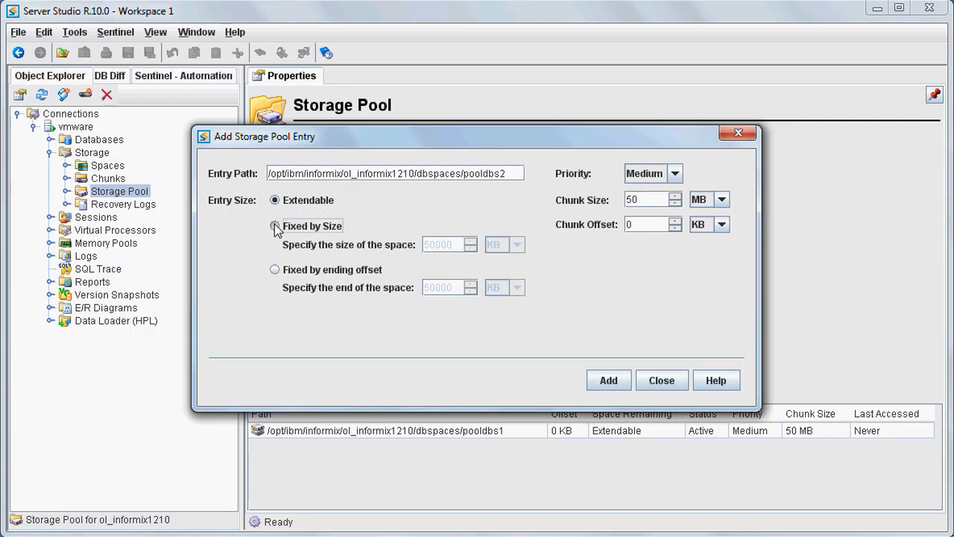
double_click(435, 246)
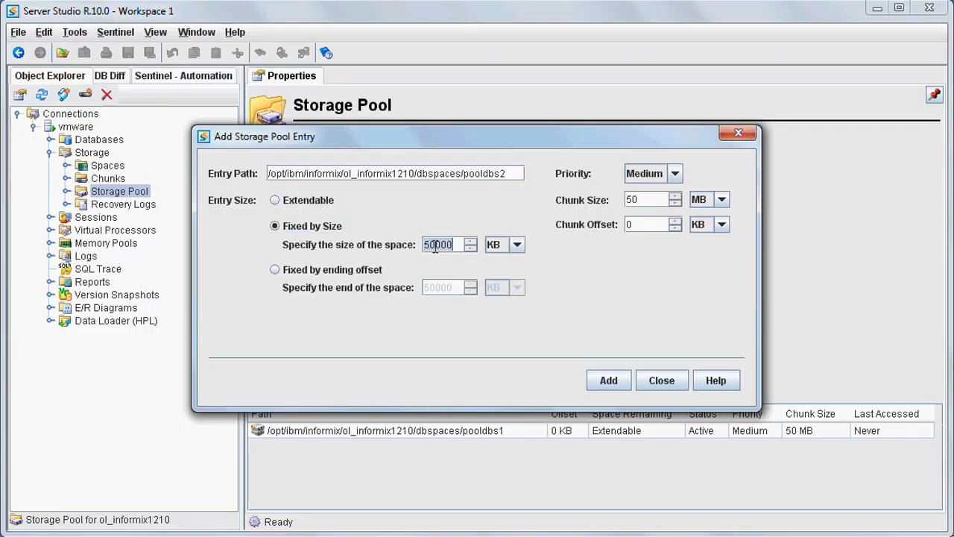
left_click(460, 246)
key("shift+Left")
key("shift+Left")
key("shift+Left")
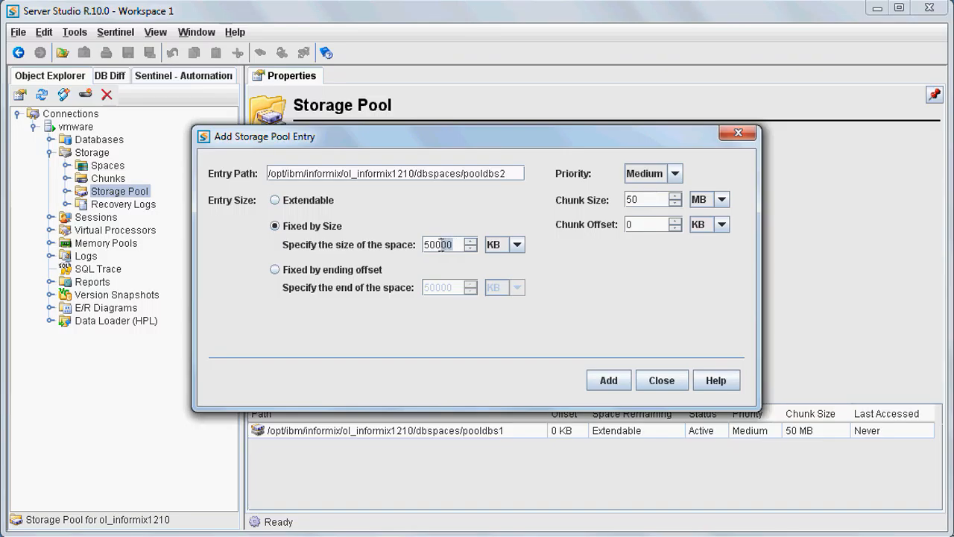
key("BackSpace")
left_click(518, 245)
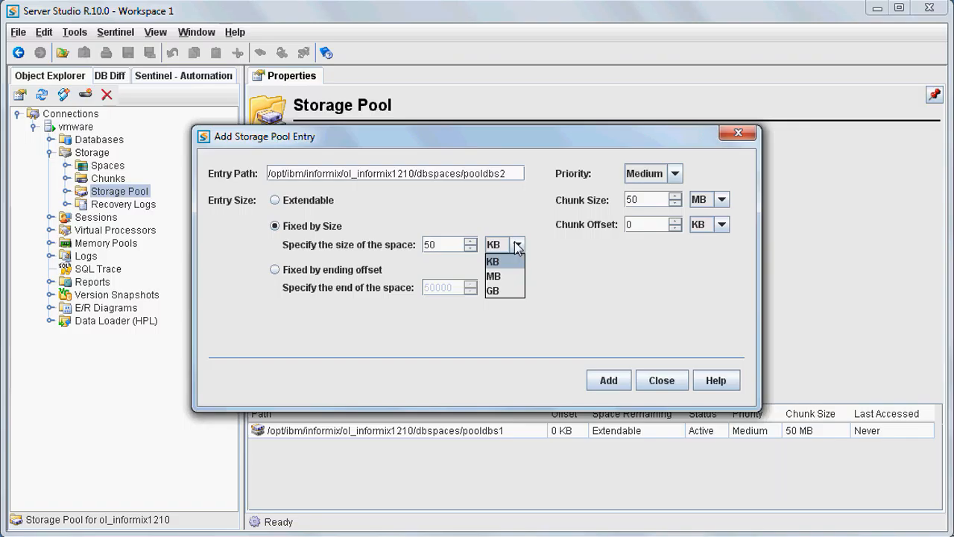
left_click(495, 275)
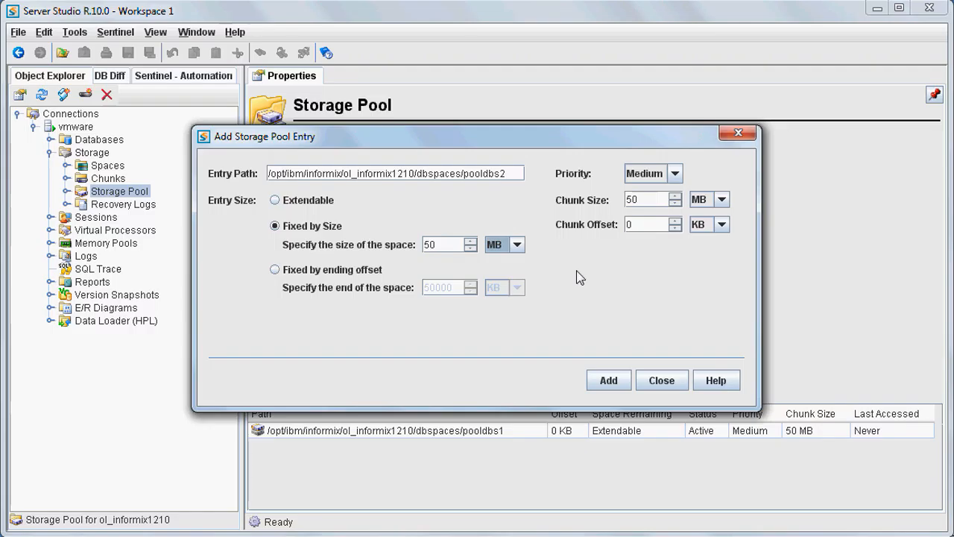
Try to add the pooldbs2 entry with its fixed size, and try again with the entry size switched to Extendable
left_click(608, 380)
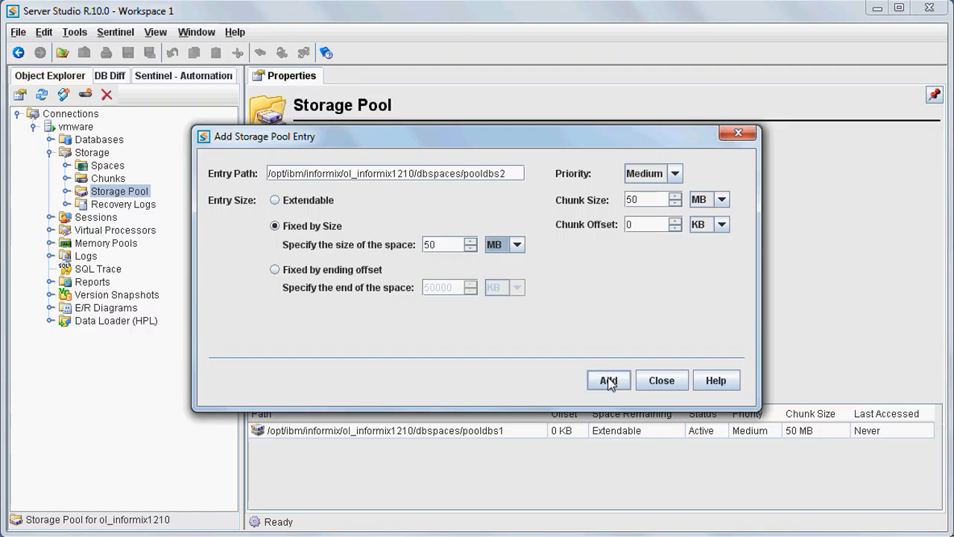
left_click(609, 380)
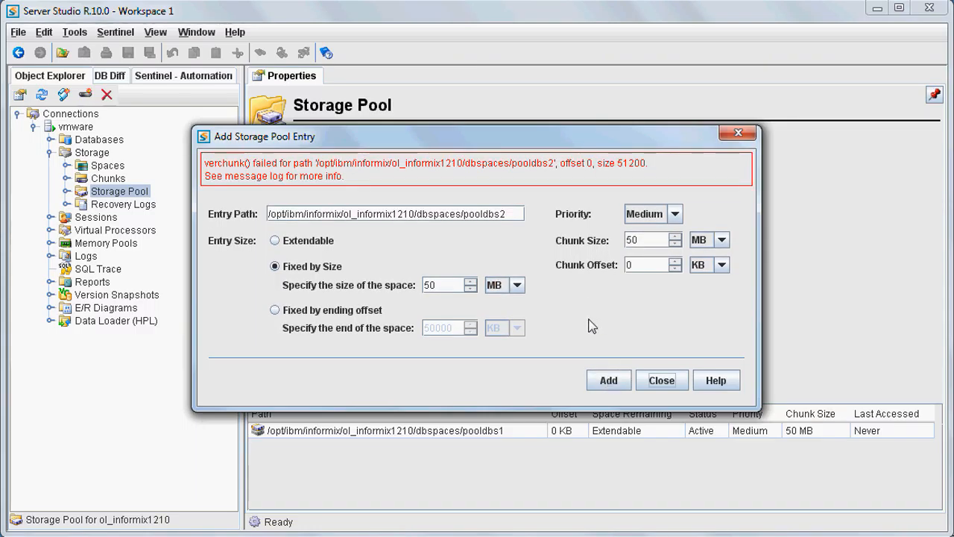
left_click(282, 243)
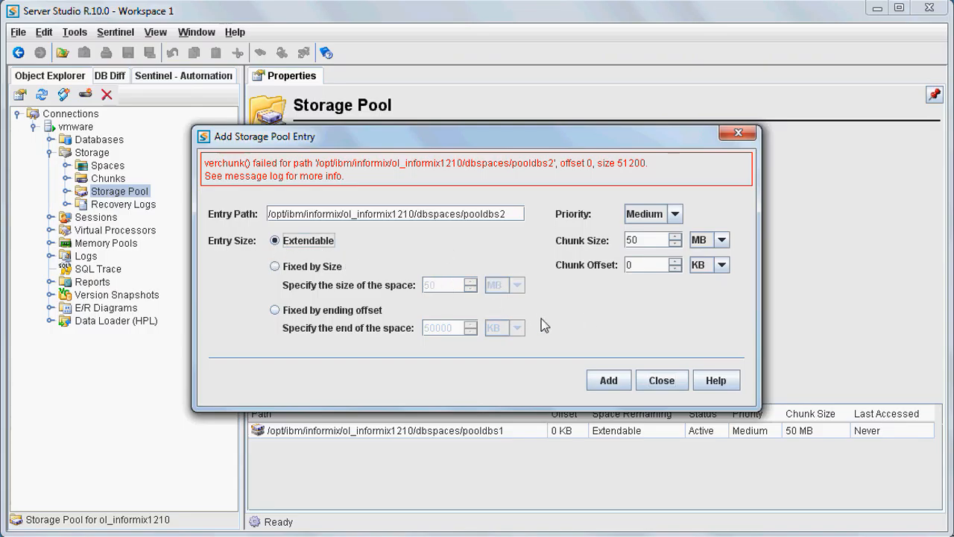
left_click(618, 389)
left_click(622, 393)
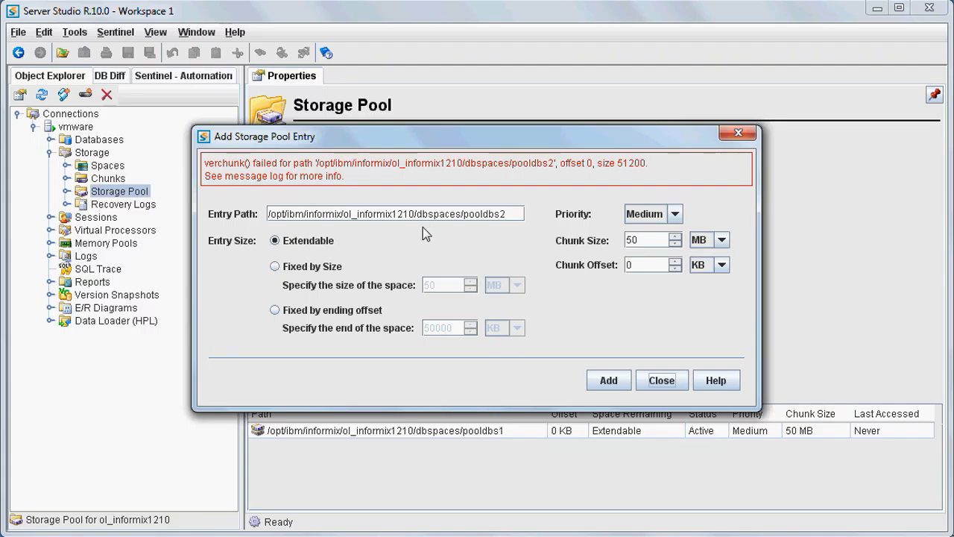
Add the pooldbs2 entry to the storage pool as Fixed by Size and close the entry dialog
left_click(275, 266)
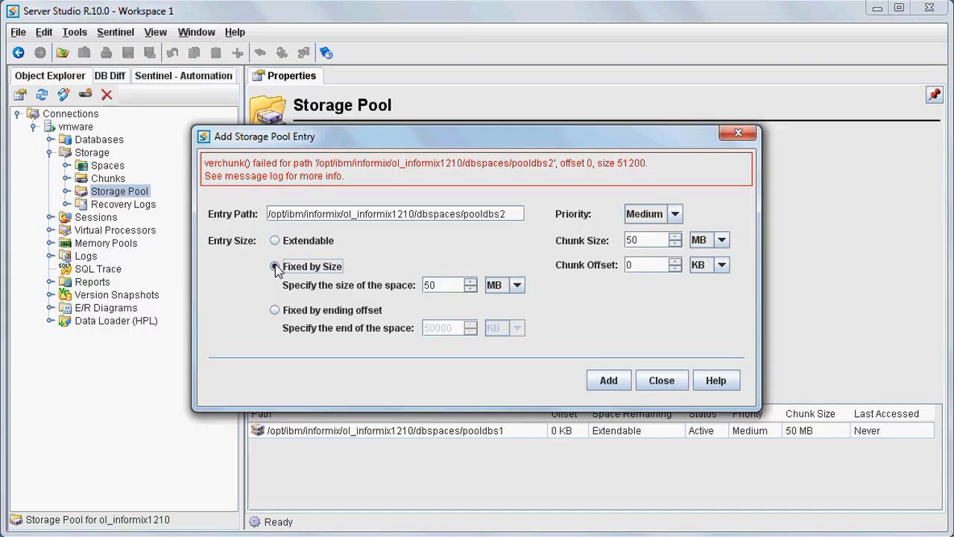
left_click(609, 381)
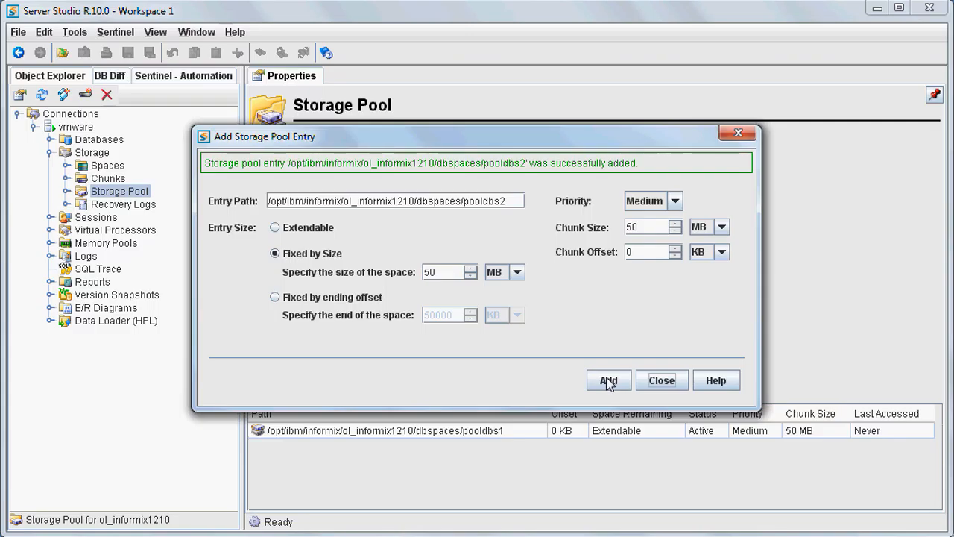
left_click(655, 381)
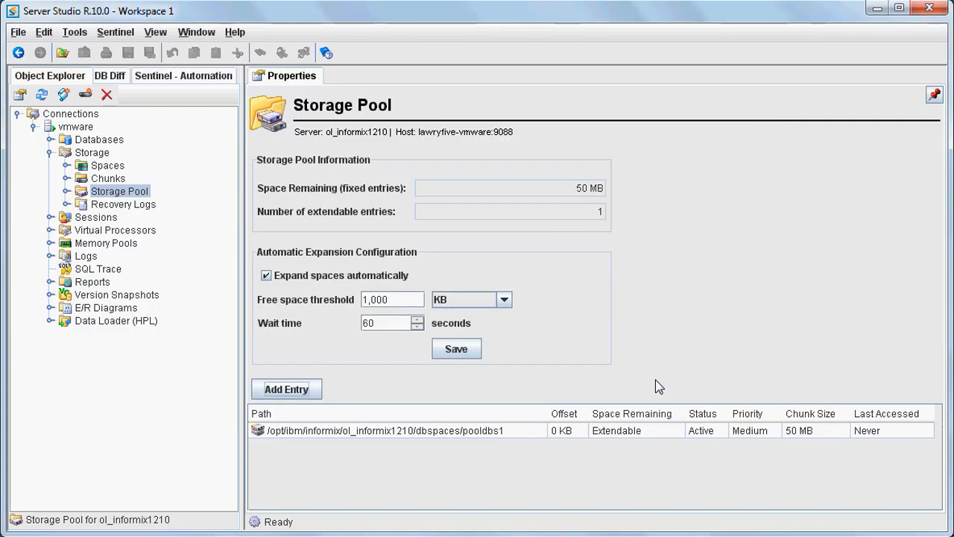